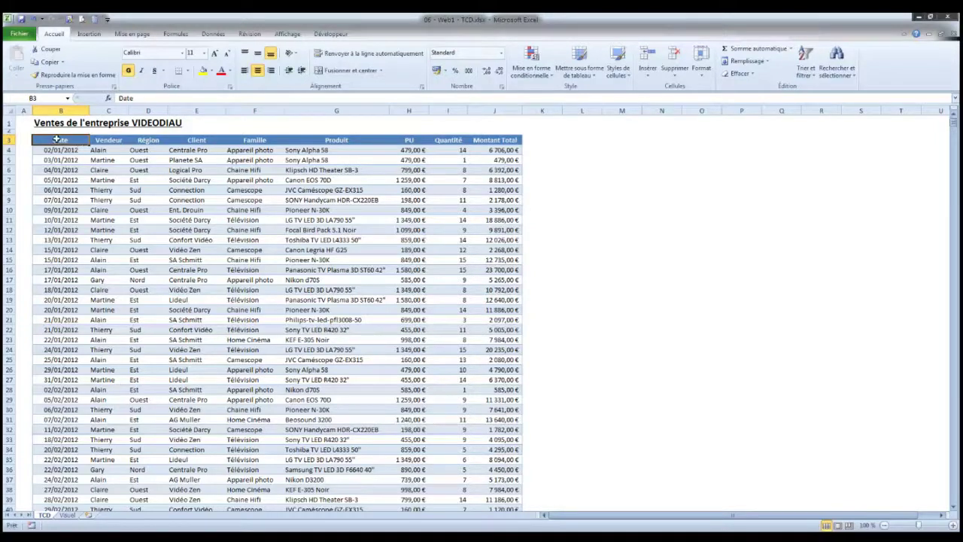
- Examine the column headers and the individual sales records of the VIDEODIAU sales table
{"action": "left_click_drag", "start_coordinate": [68, 140], "coordinate": [491, 138]}
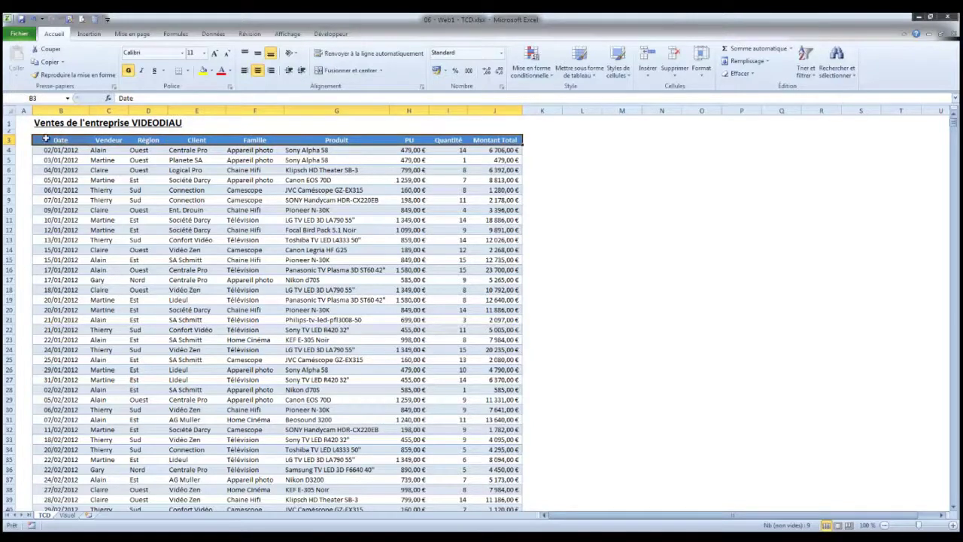
{"action": "left_click", "coordinate": [199, 143]}
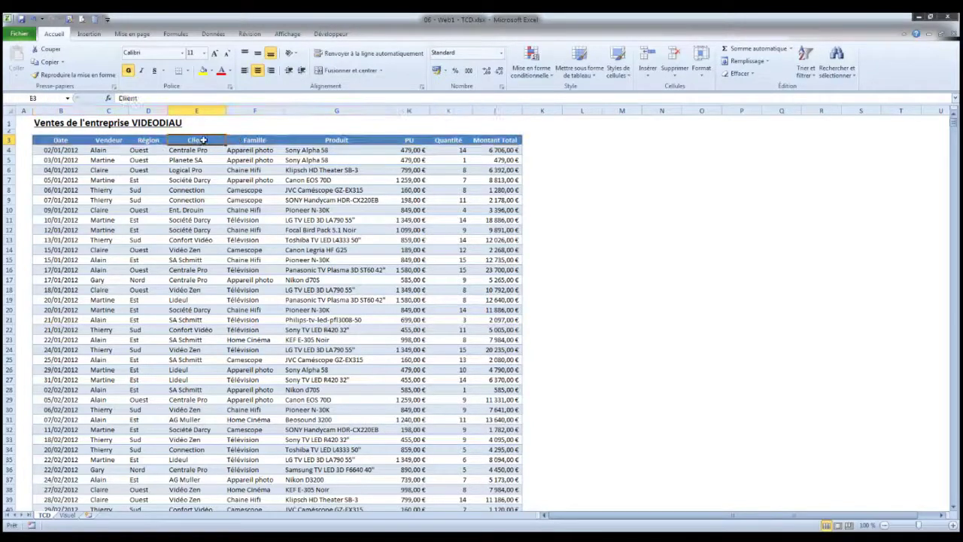
{"action": "left_click", "coordinate": [60, 143]}
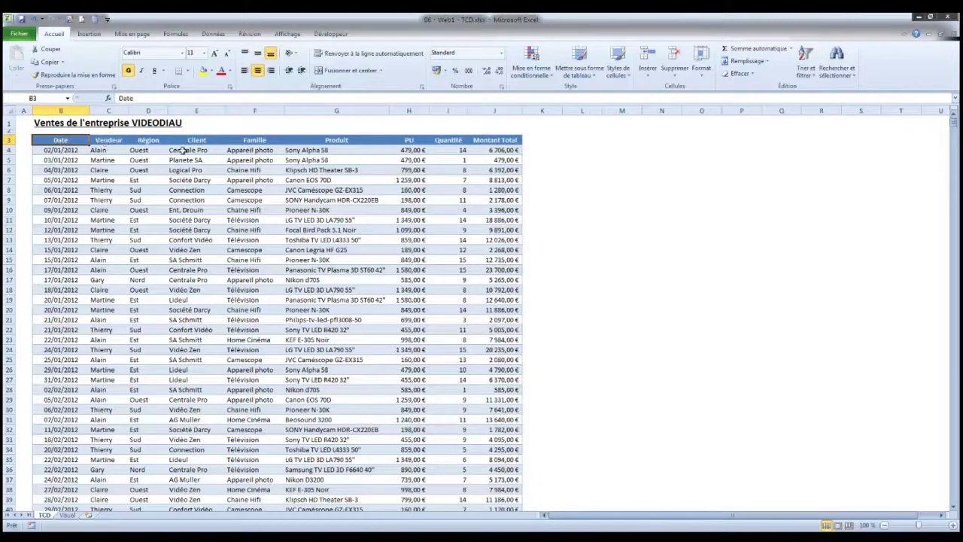
{"action": "left_click", "coordinate": [207, 143]}
{"action": "left_click", "coordinate": [254, 139]}
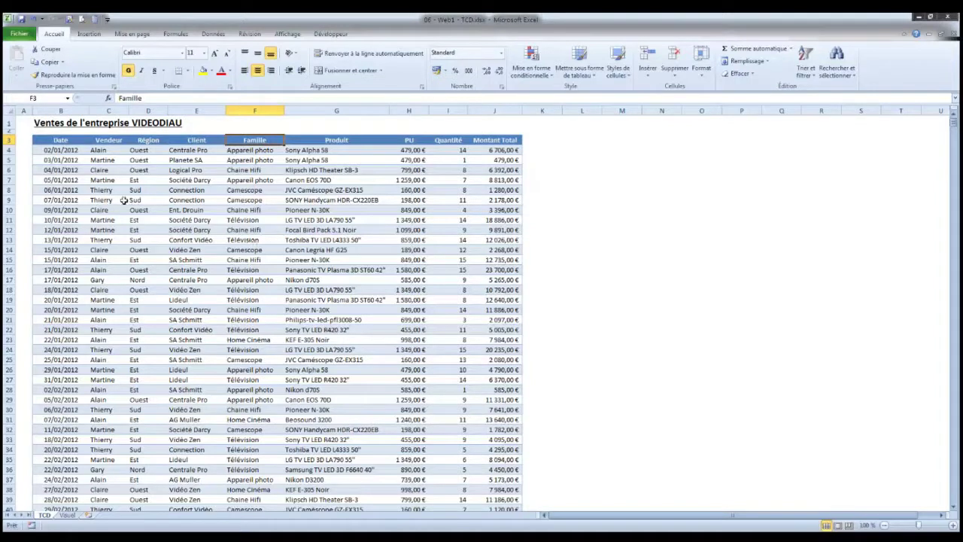
{"action": "left_click_drag", "start_coordinate": [60, 178], "coordinate": [493, 180]}
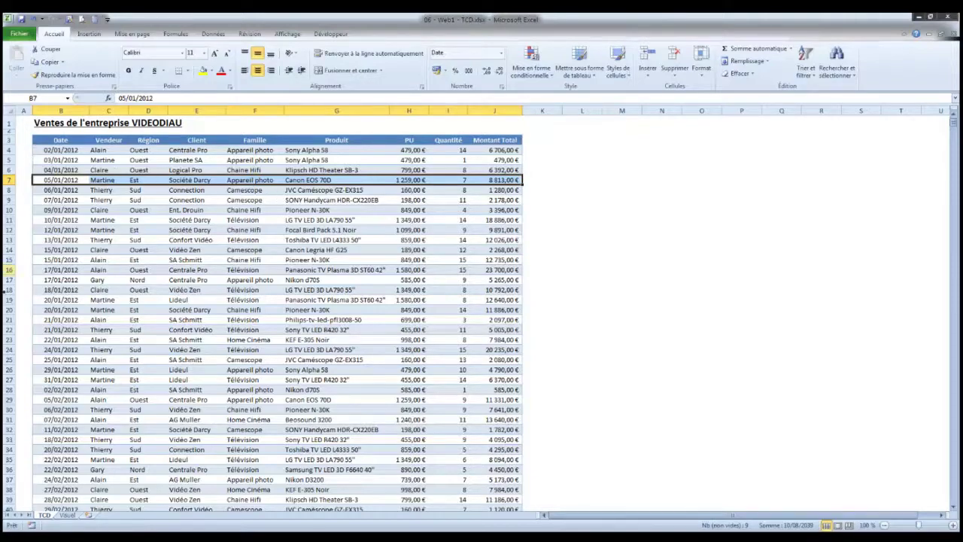
{"action": "scroll", "coordinate": [555, 388], "scroll_direction": "down", "scroll_amount": 18}
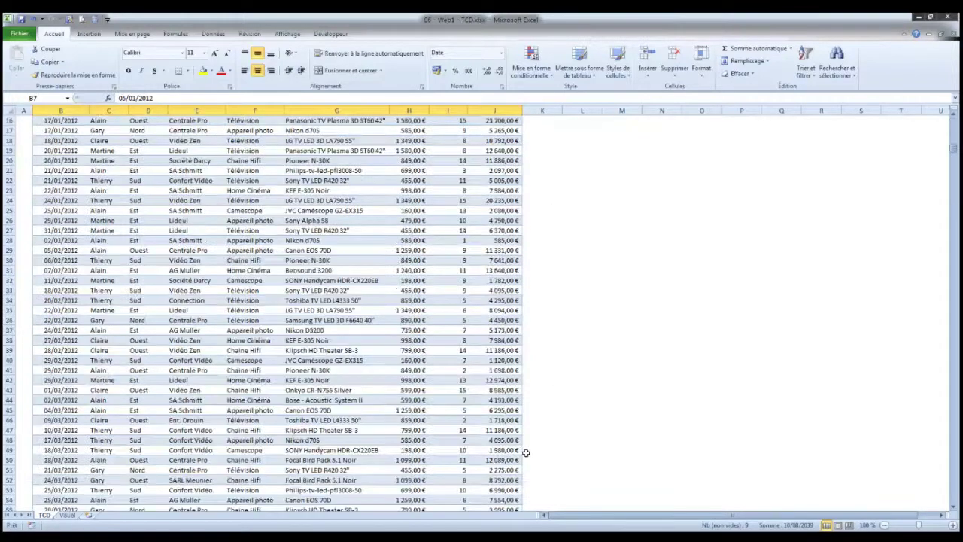
{"action": "scroll", "coordinate": [513, 450], "scroll_direction": "up", "scroll_amount": 18}
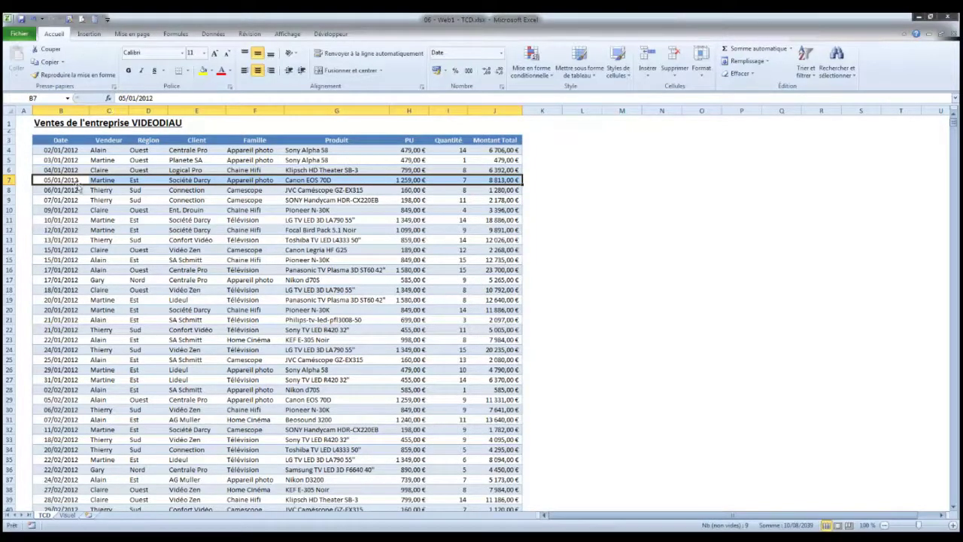
{"action": "left_click", "coordinate": [137, 250]}
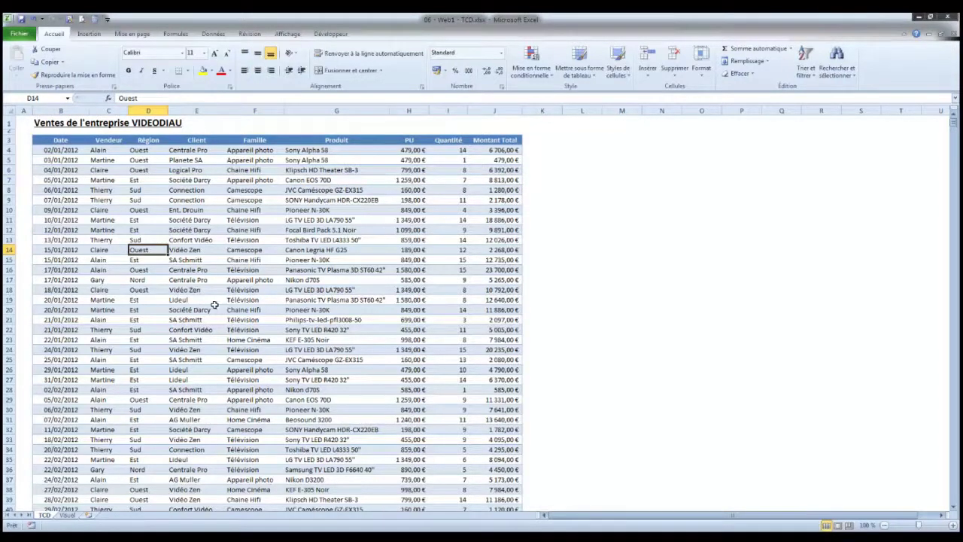
{"action": "left_click", "coordinate": [214, 239]}
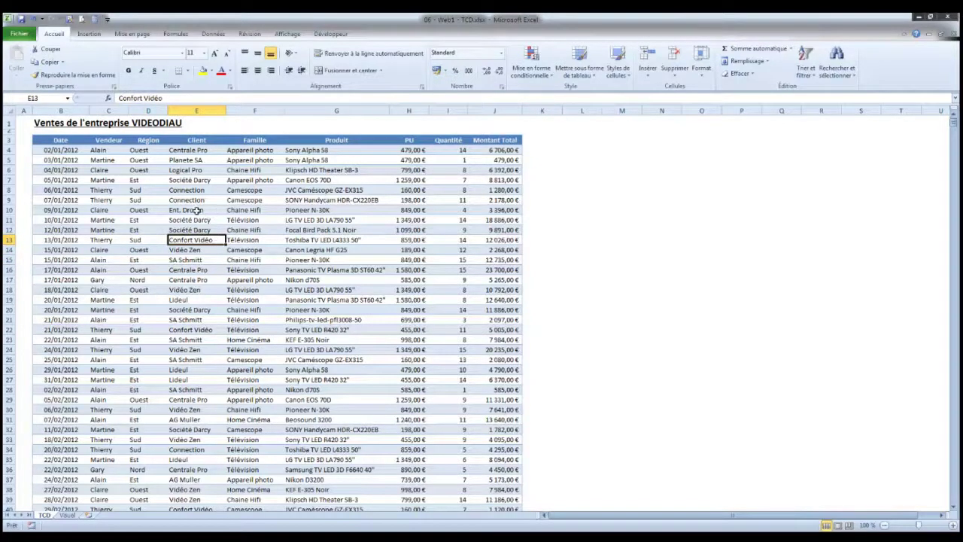
{"action": "left_click_drag", "start_coordinate": [198, 190], "coordinate": [199, 259]}
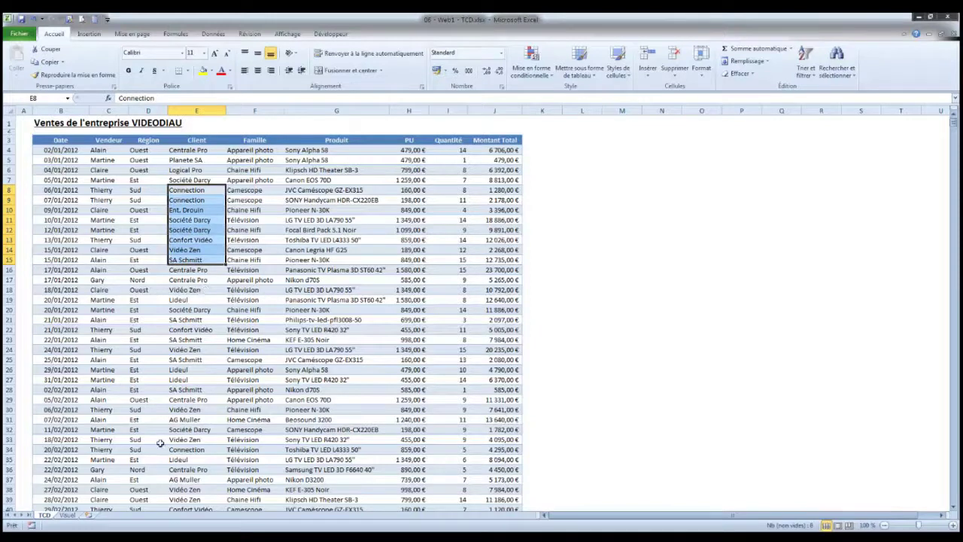
- Create a PivotTable from the whole sales table on the TCD sheet, placed on a new worksheet
{"action": "left_click", "coordinate": [249, 239]}
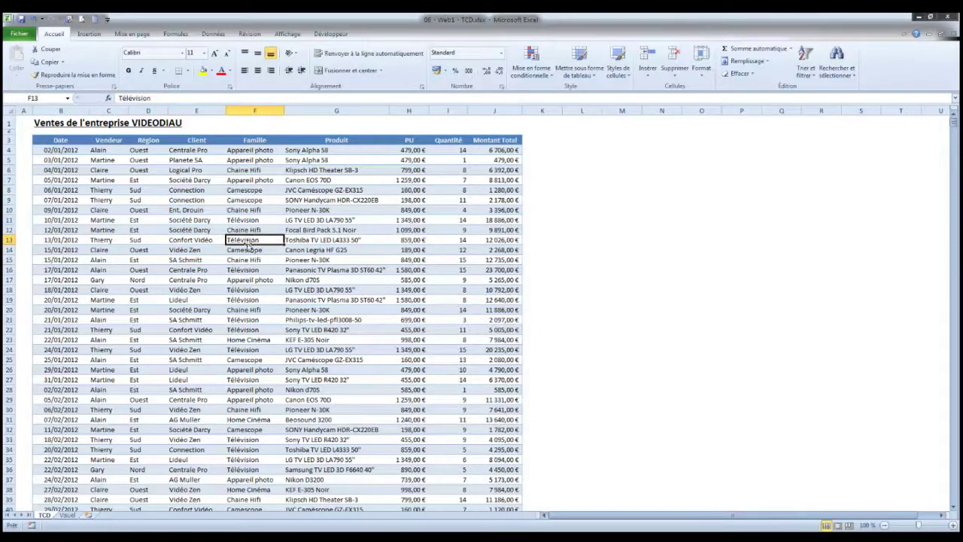
{"action": "left_click", "coordinate": [89, 34]}
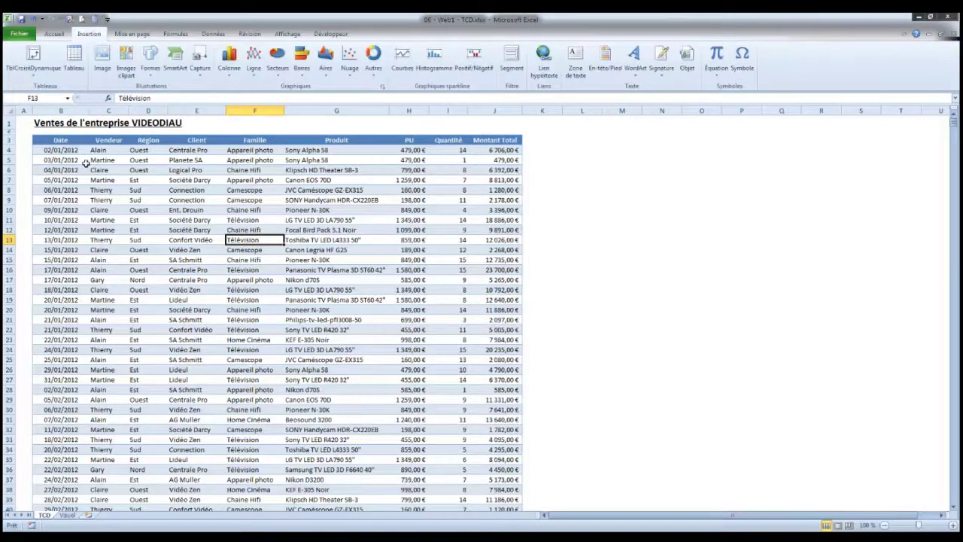
{"action": "left_click", "coordinate": [30, 74]}
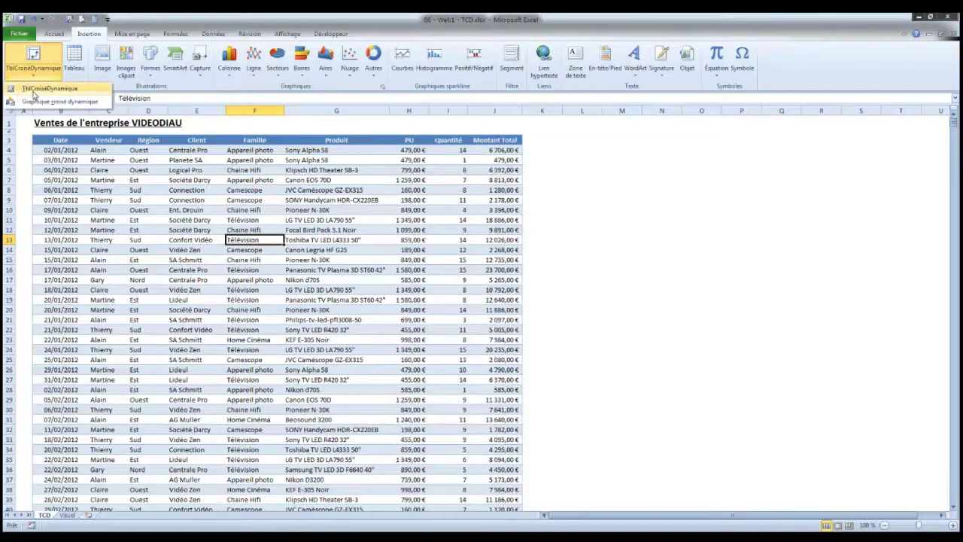
{"action": "left_click", "coordinate": [40, 90]}
{"action": "left_click_drag", "start_coordinate": [437, 292], "coordinate": [407, 186]}
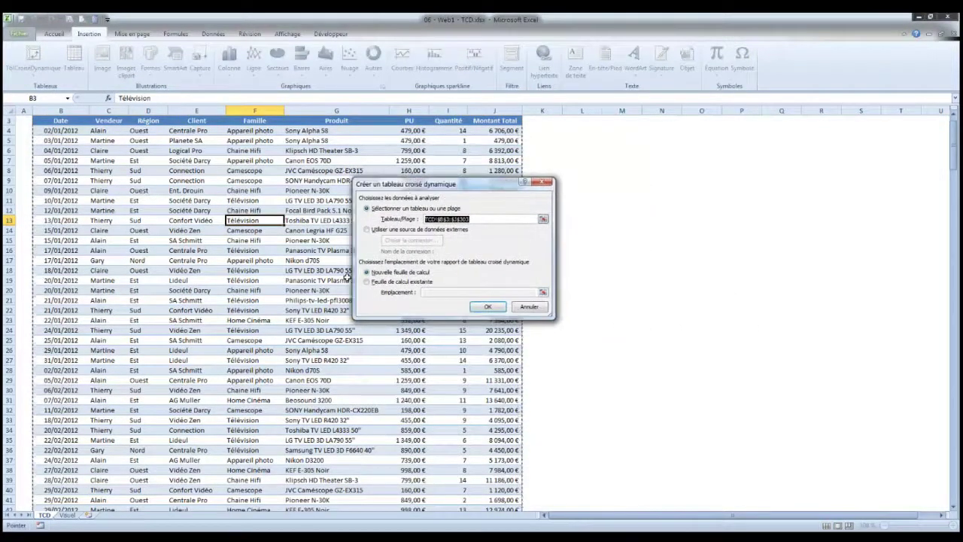
{"action": "left_click", "coordinate": [482, 219]}
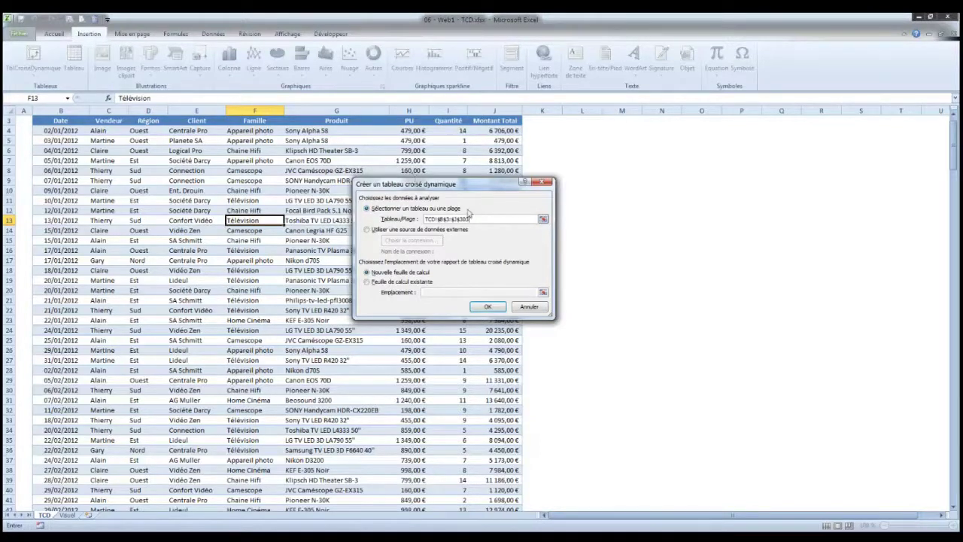
{"action": "left_click_drag", "start_coordinate": [471, 218], "coordinate": [397, 218]}
{"action": "left_click", "coordinate": [488, 307]}
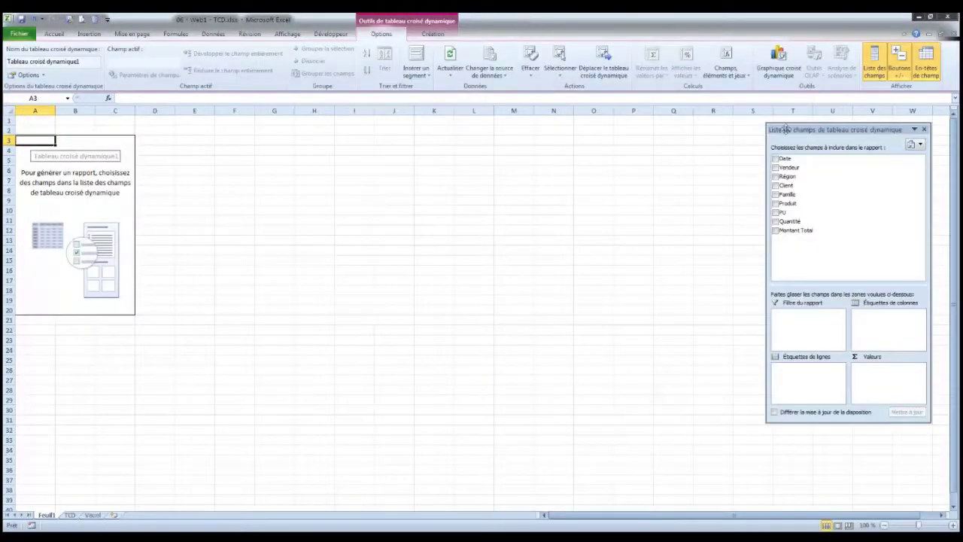
- Move the PivotTable field list closer to the empty report and consult the finished example on the Visuel sheet
{"action": "left_click_drag", "start_coordinate": [786, 134], "coordinate": [470, 140]}
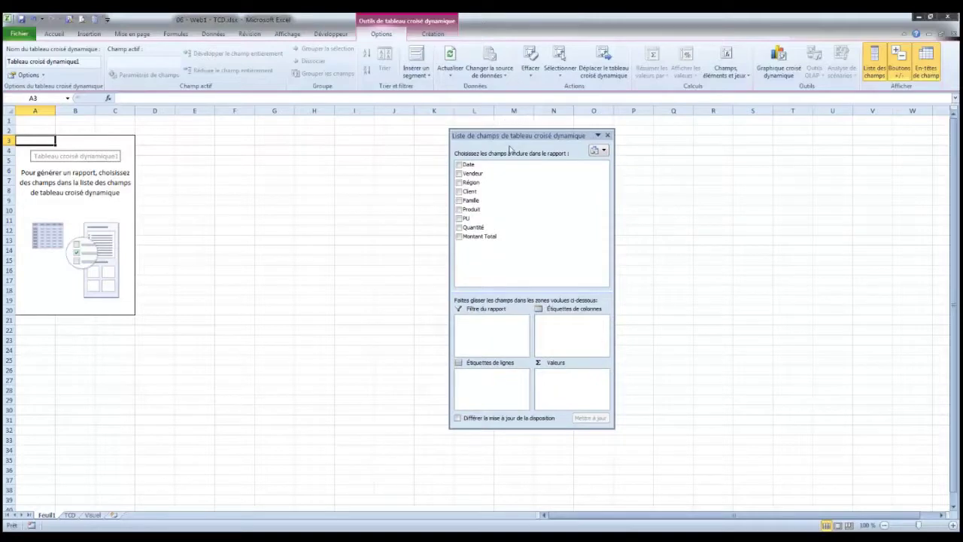
{"action": "left_click_drag", "start_coordinate": [493, 129], "coordinate": [471, 131]}
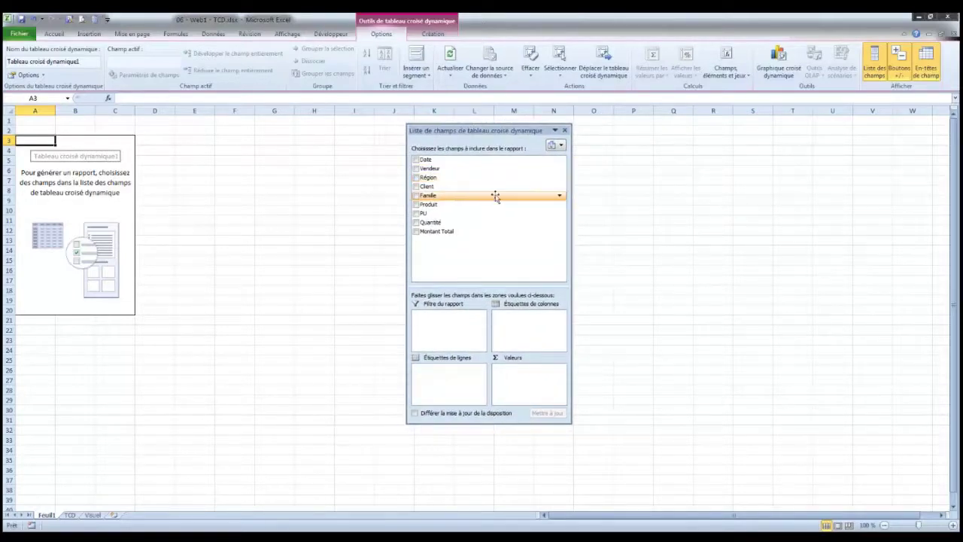
{"action": "left_click", "coordinate": [91, 516]}
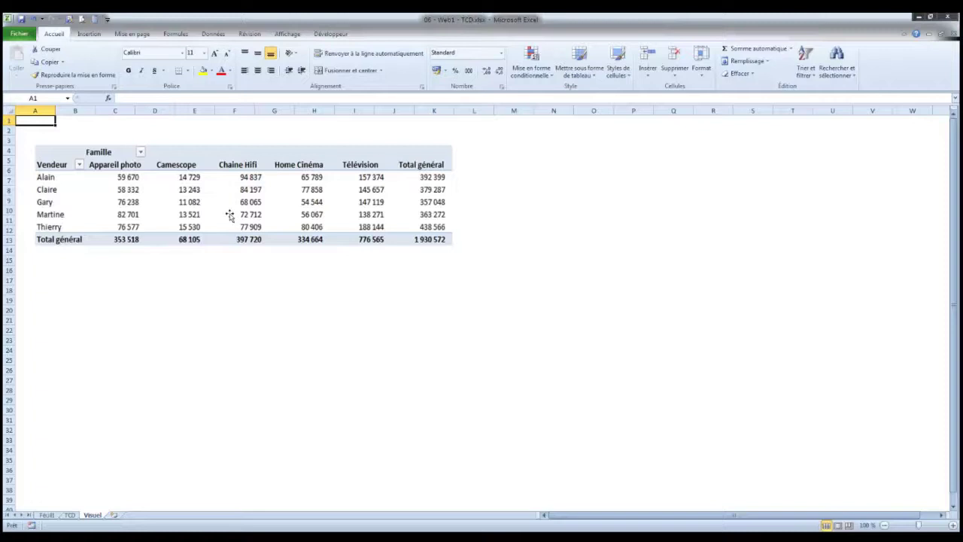
{"action": "left_click", "coordinate": [46, 514]}
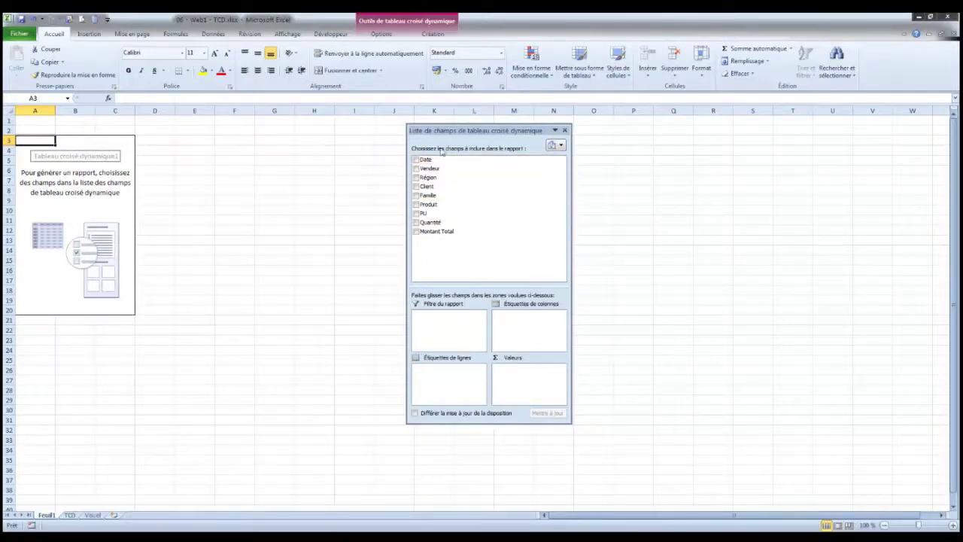
{"action": "left_click_drag", "start_coordinate": [453, 129], "coordinate": [383, 128]}
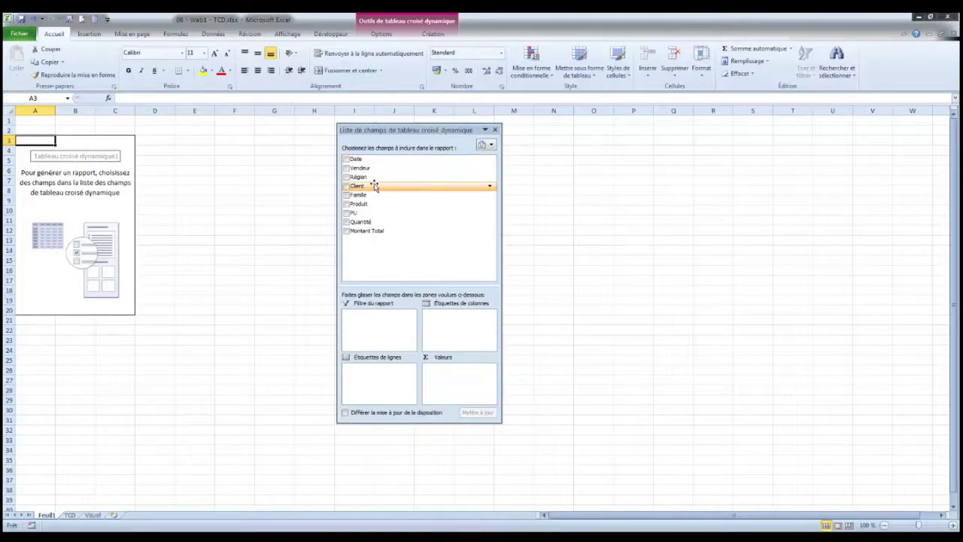
- Set Vendeur as the row labels and Famille as the column labels, keeping the field list clear of the report
{"action": "left_click", "coordinate": [346, 168]}
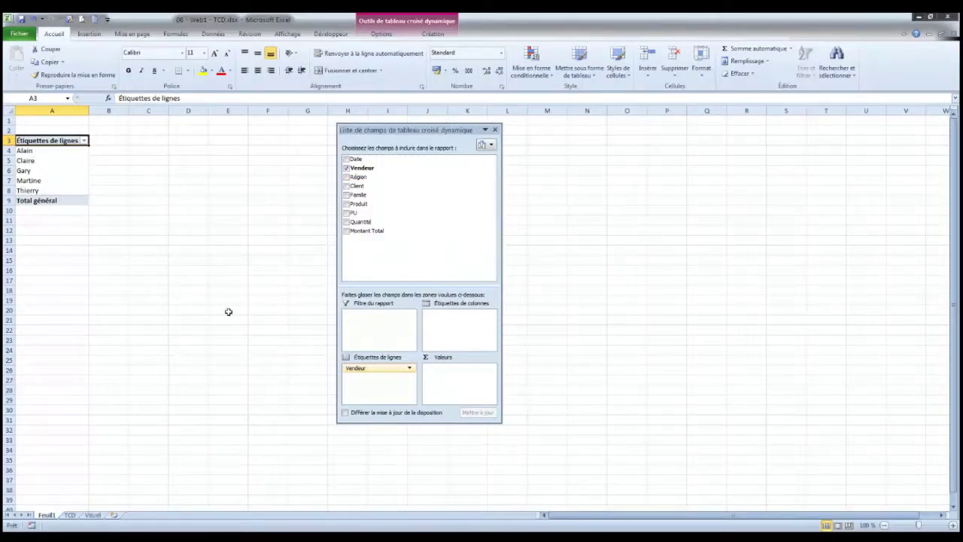
{"action": "left_click", "coordinate": [347, 194]}
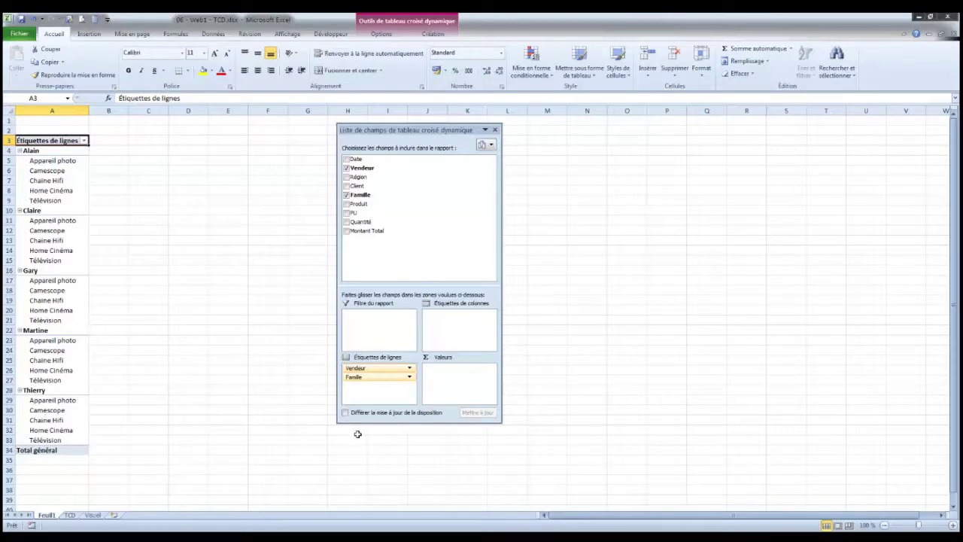
{"action": "left_click", "coordinate": [362, 380]}
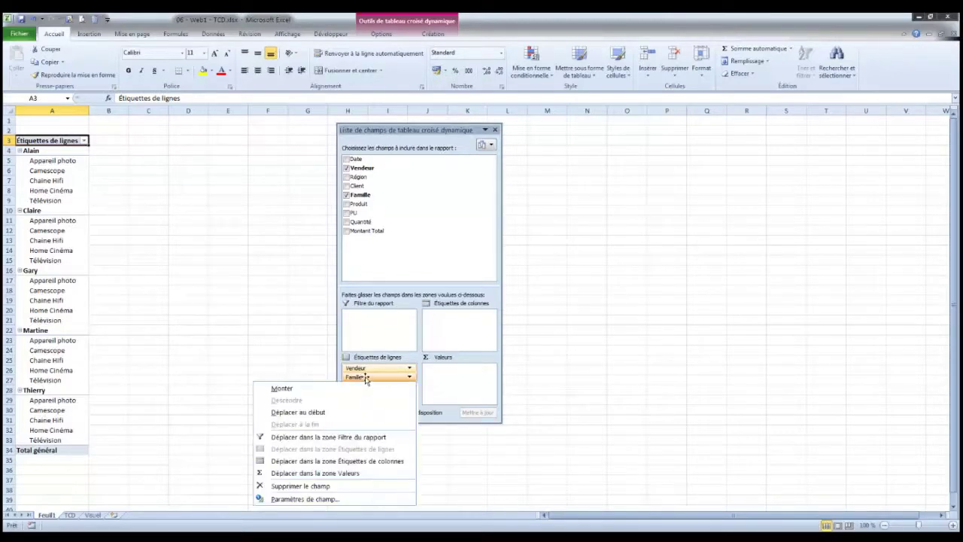
{"action": "left_click", "coordinate": [366, 378]}
{"action": "left_click_drag", "start_coordinate": [366, 380], "coordinate": [469, 319]}
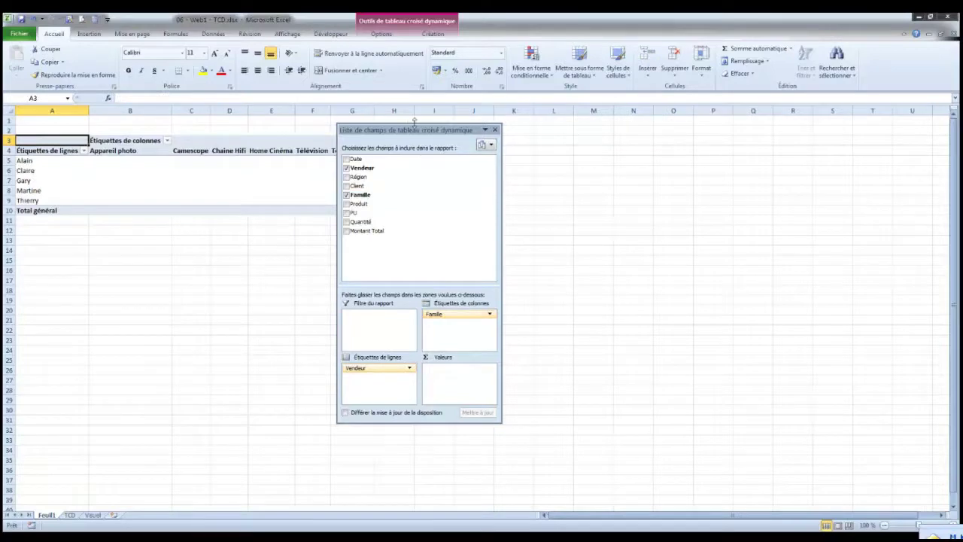
{"action": "left_click_drag", "start_coordinate": [426, 130], "coordinate": [496, 131]}
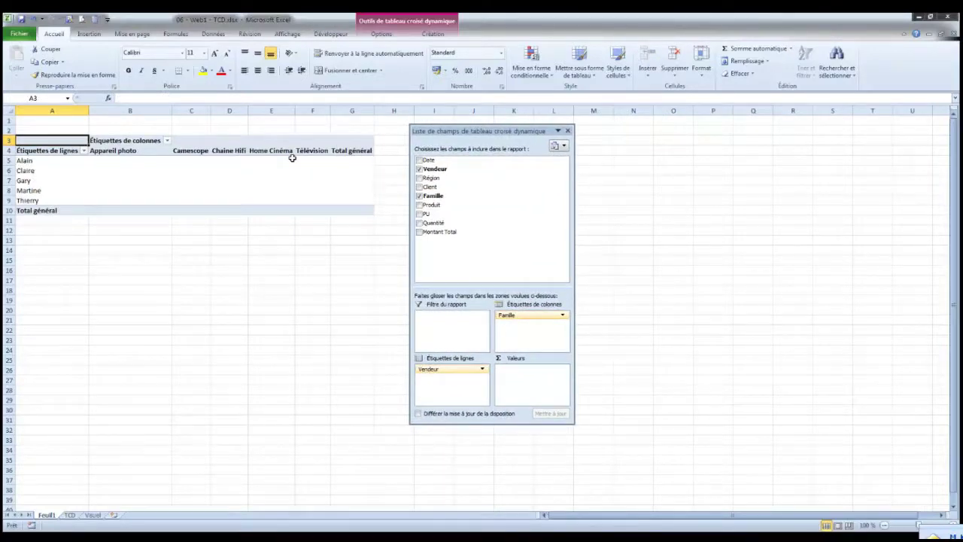
- Add Montant Total as summed values and format it as Nombre with a thousands separator and 0 decimals
{"action": "left_click", "coordinate": [419, 233]}
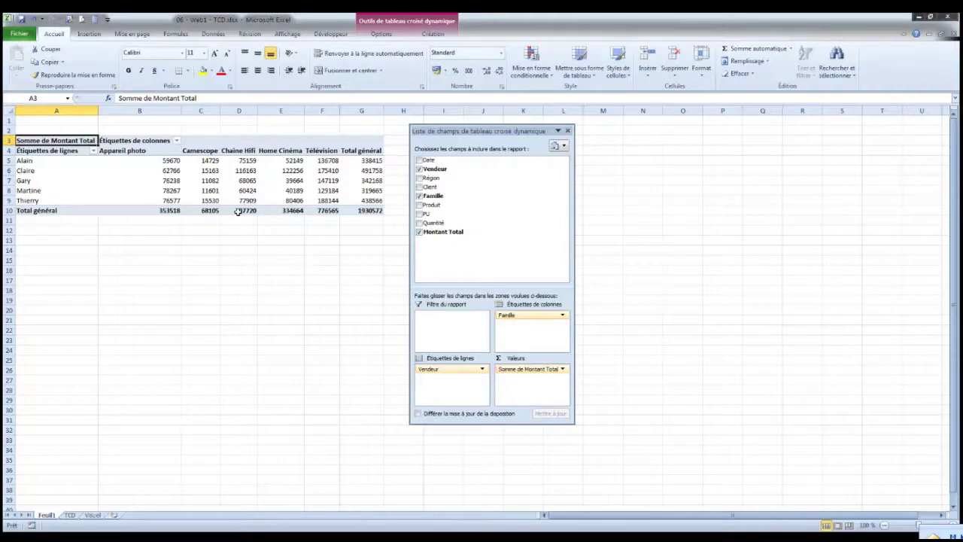
{"action": "left_click", "coordinate": [563, 369]}
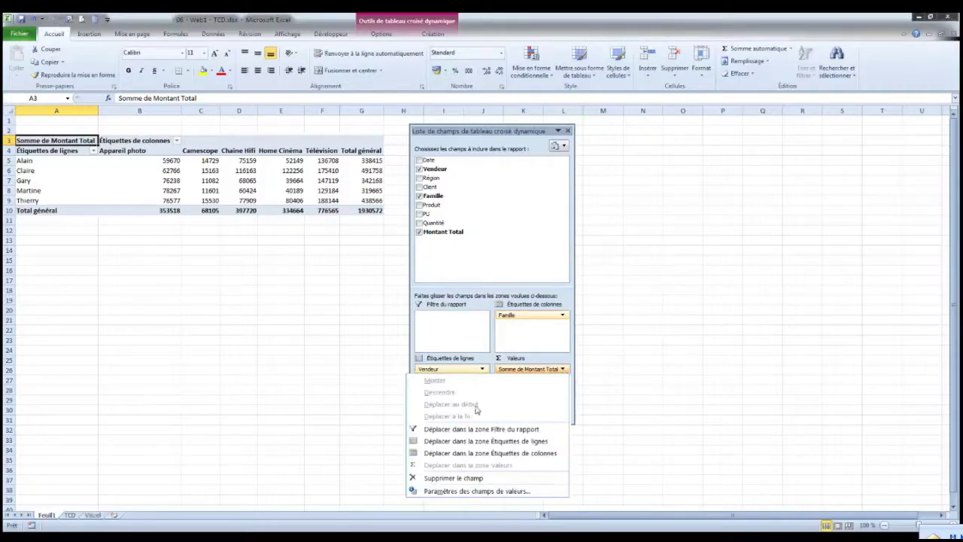
{"action": "left_click", "coordinate": [473, 490]}
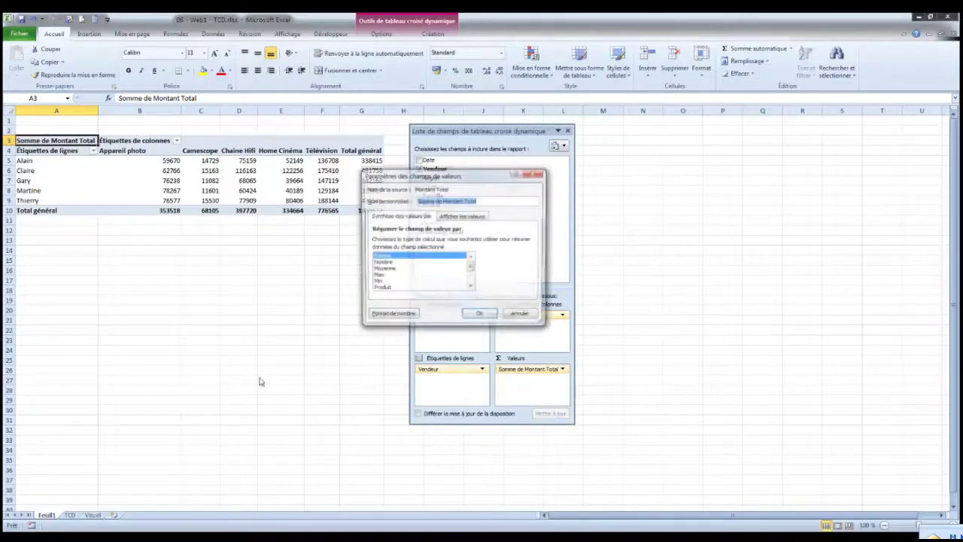
{"action": "left_click", "coordinate": [369, 316]}
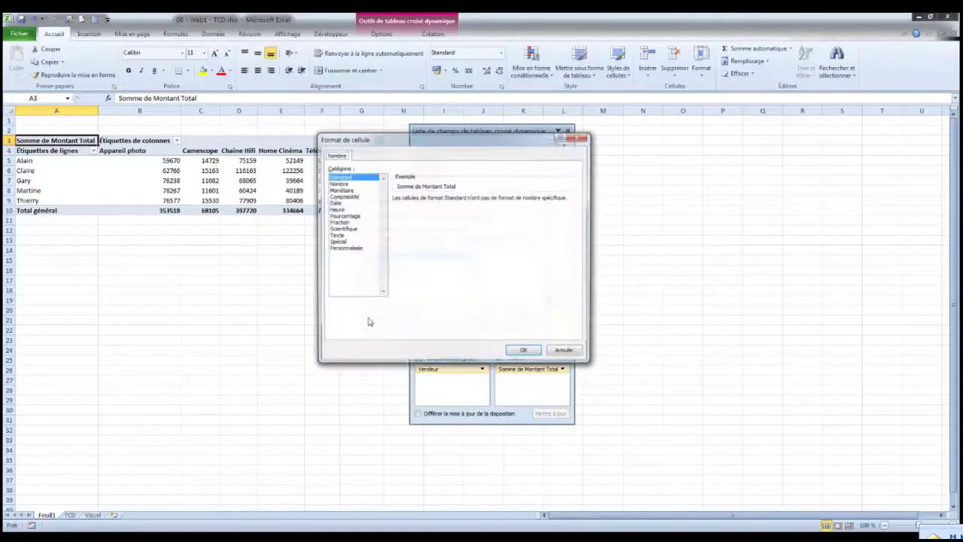
{"action": "left_click", "coordinate": [353, 185]}
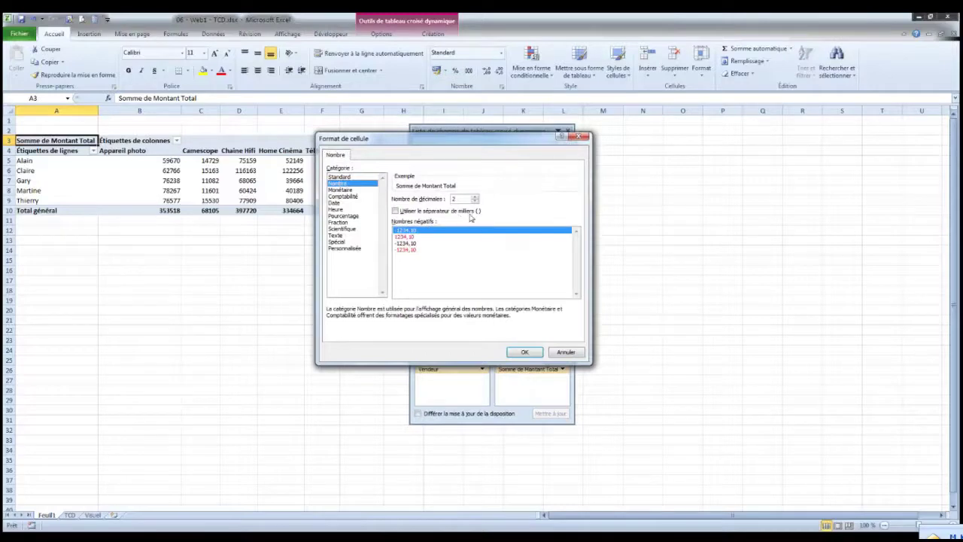
{"action": "left_click", "coordinate": [469, 213]}
{"action": "left_click", "coordinate": [475, 202]}
{"action": "left_click", "coordinate": [474, 201]}
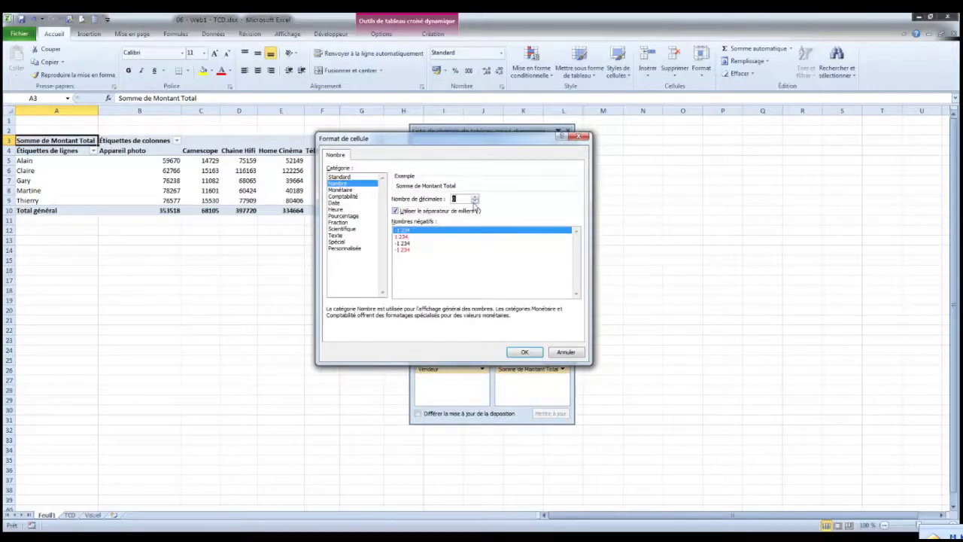
{"action": "left_click", "coordinate": [518, 352]}
{"action": "left_click", "coordinate": [478, 317]}
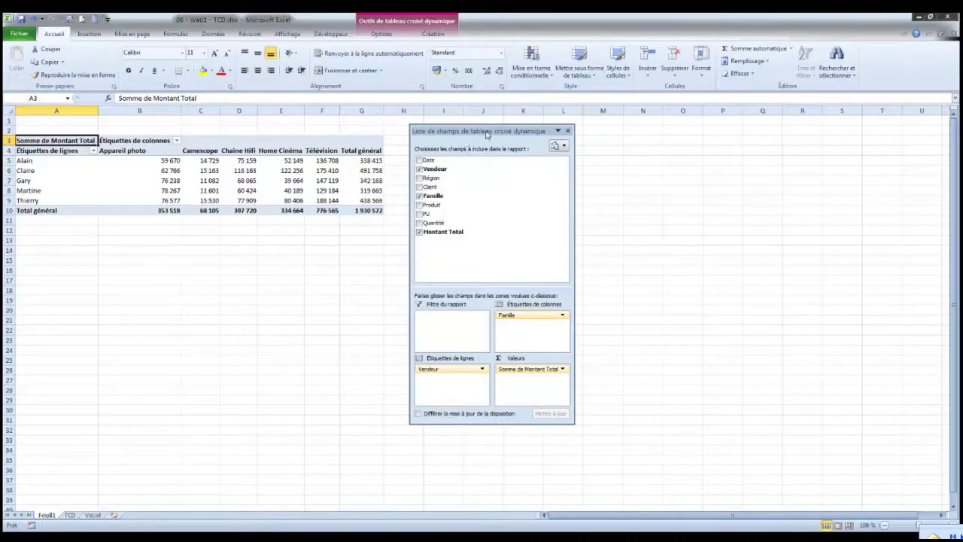
- Move the field list farther from the report and narrow column B, which holds the Appareil photo amounts
{"action": "left_click_drag", "start_coordinate": [487, 134], "coordinate": [548, 138]}
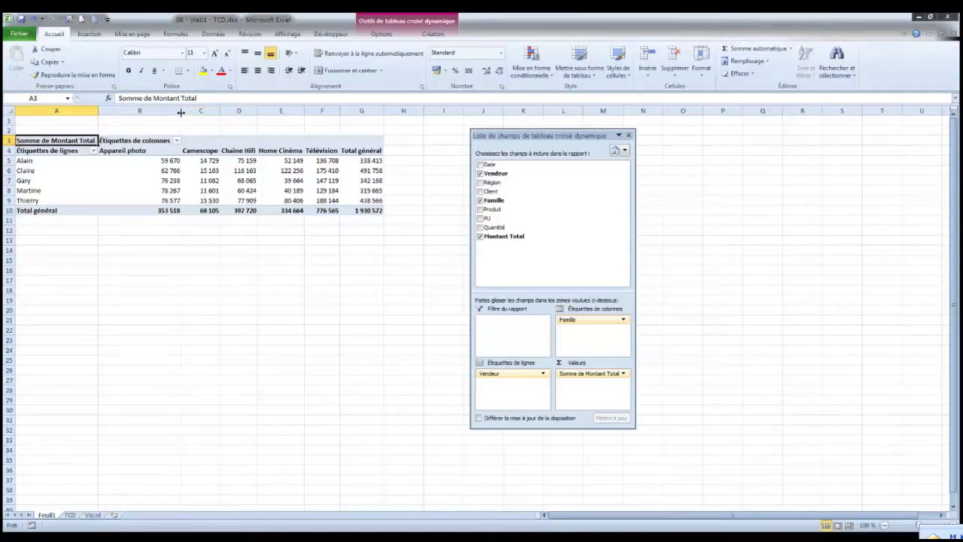
{"action": "left_click_drag", "start_coordinate": [181, 112], "coordinate": [154, 112]}
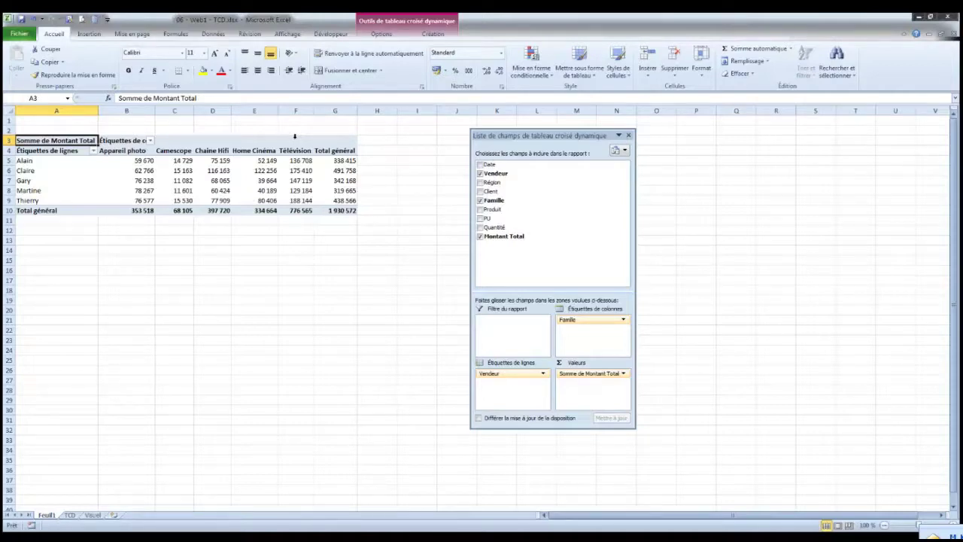
- Extract the source records behind the first salesperson's Télévision total onto a new sheet
{"action": "left_click", "coordinate": [179, 171]}
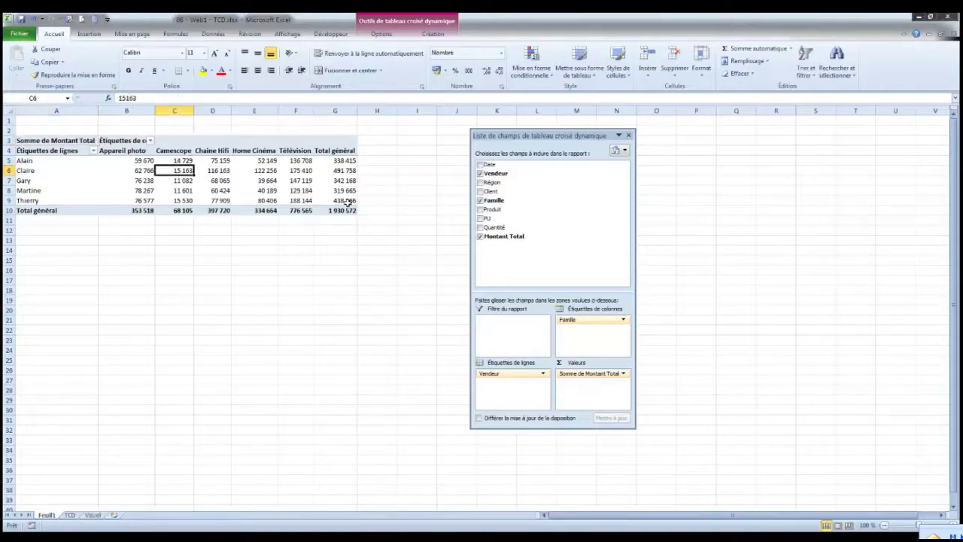
{"action": "mouse_move", "coordinate": [347, 203]}
{"action": "left_click", "coordinate": [310, 163]}
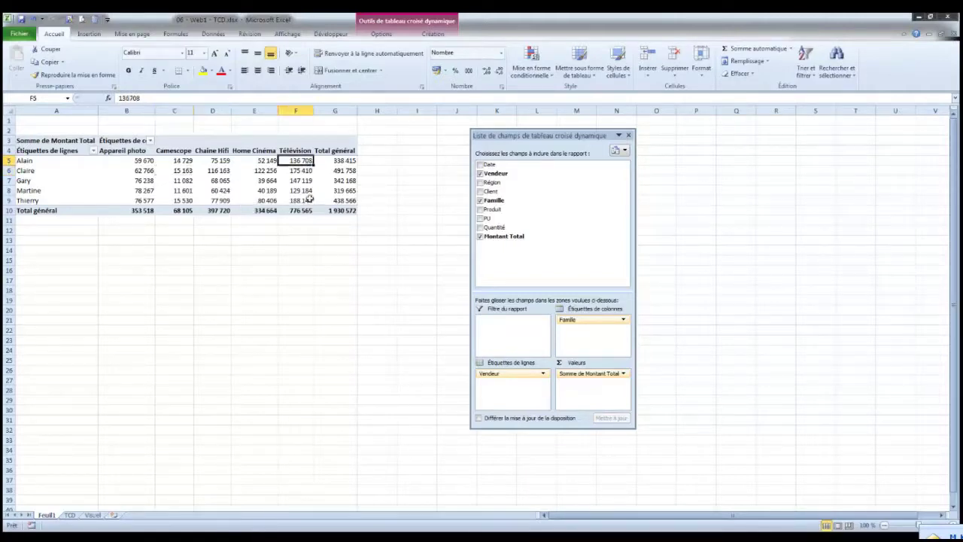
{"action": "mouse_move", "coordinate": [310, 213]}
{"action": "mouse_move", "coordinate": [298, 159]}
{"action": "double_click", "coordinate": [294, 160]}
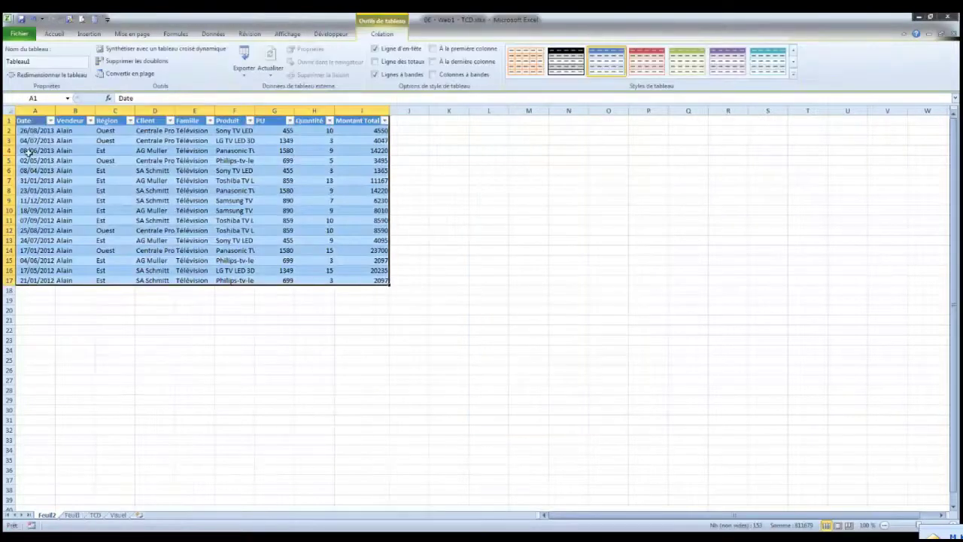
- Review the extracted sales records on Feuil2 and compare them with the Télévision total in the Feuil1 pivot table
{"action": "left_click", "coordinate": [37, 125]}
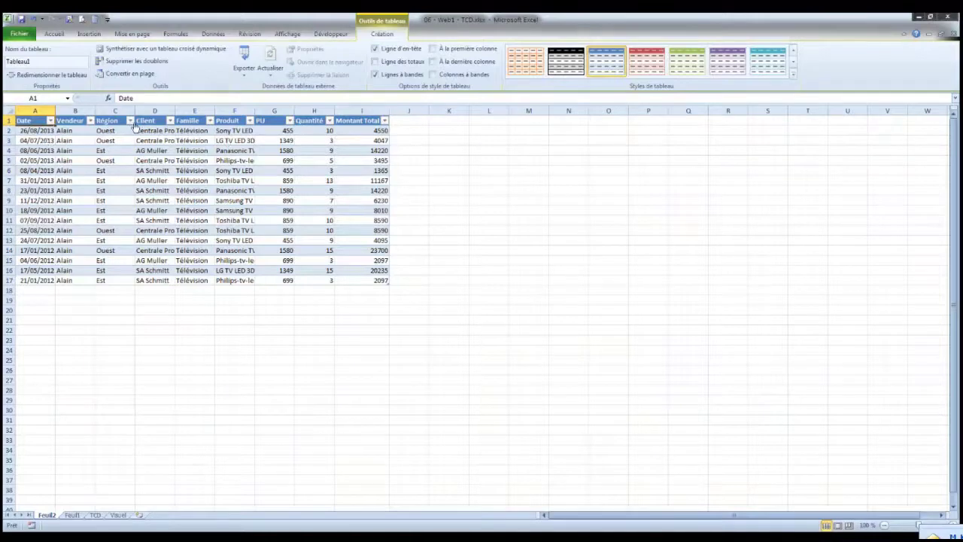
{"action": "left_click", "coordinate": [82, 134]}
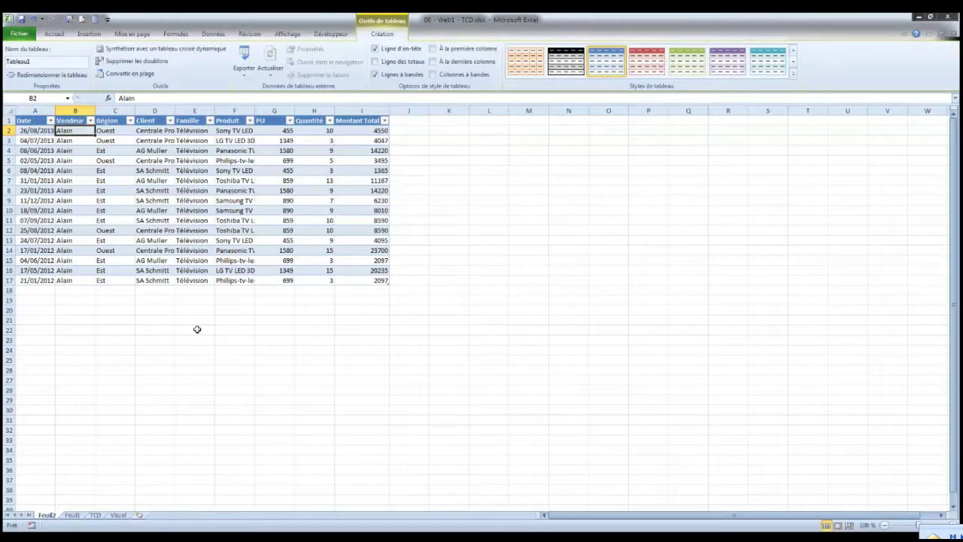
{"action": "left_click", "coordinate": [71, 515]}
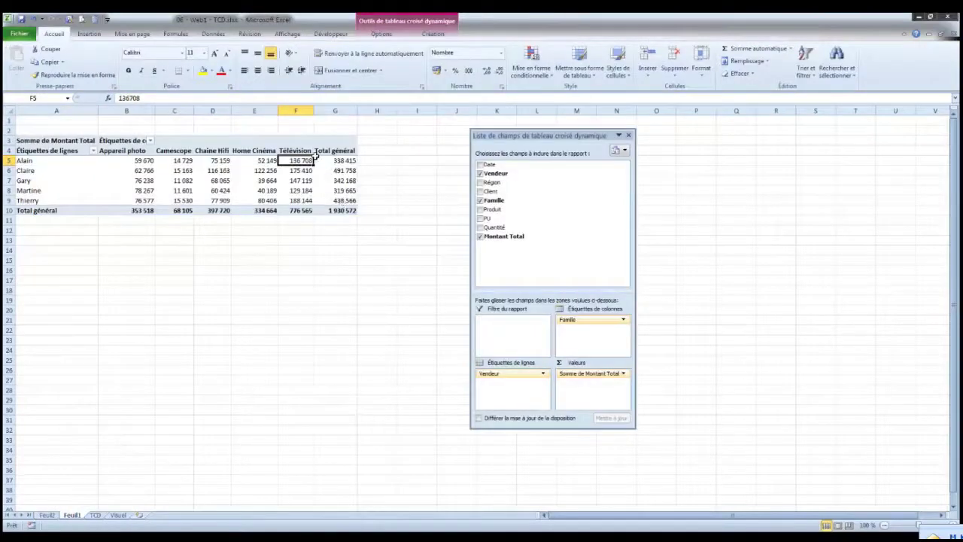
{"action": "left_click", "coordinate": [57, 516]}
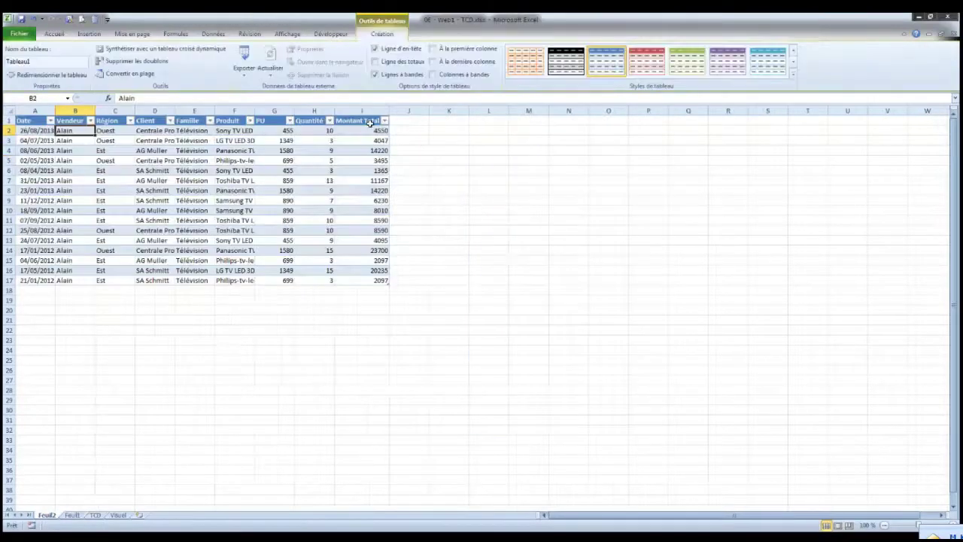
- Check the sum of the extracted Montant Total amounts in I2:I17 and widen the Produit column
{"action": "left_click_drag", "start_coordinate": [374, 130], "coordinate": [368, 208]}
{"action": "left_click_drag", "start_coordinate": [371, 265], "coordinate": [370, 281]}
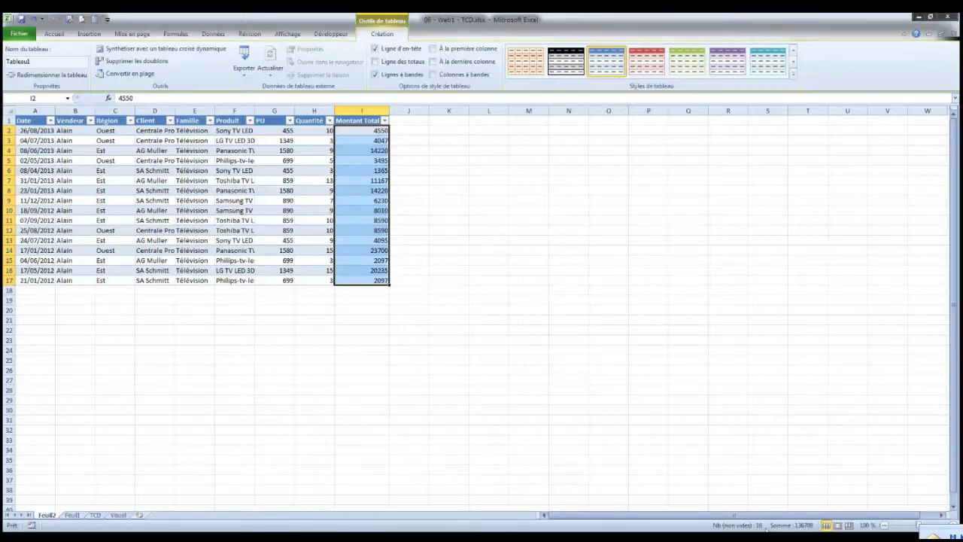
{"action": "left_click", "coordinate": [367, 131]}
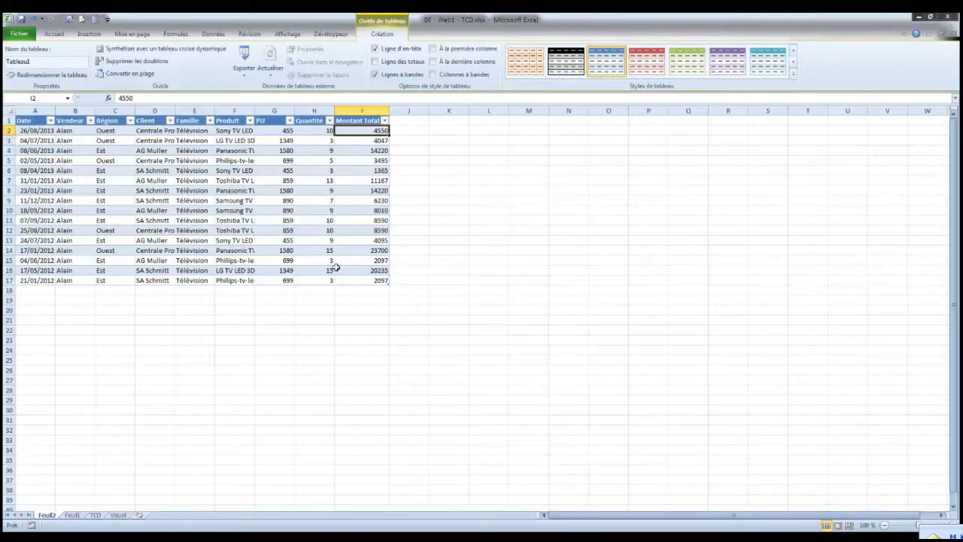
{"action": "left_click_drag", "start_coordinate": [255, 111], "coordinate": [285, 111]}
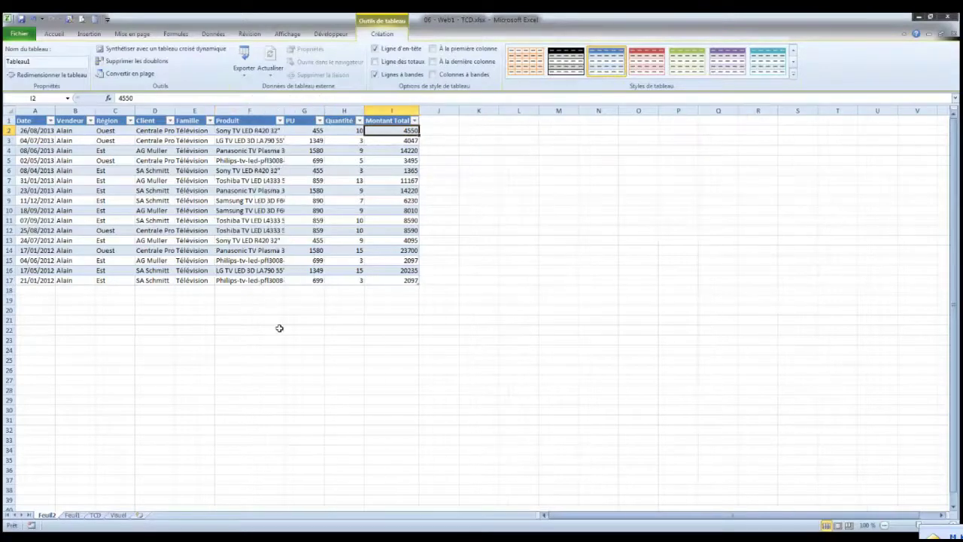
- Add Région as the report filter of the pivot table on Feuil1
{"action": "left_click", "coordinate": [71, 515]}
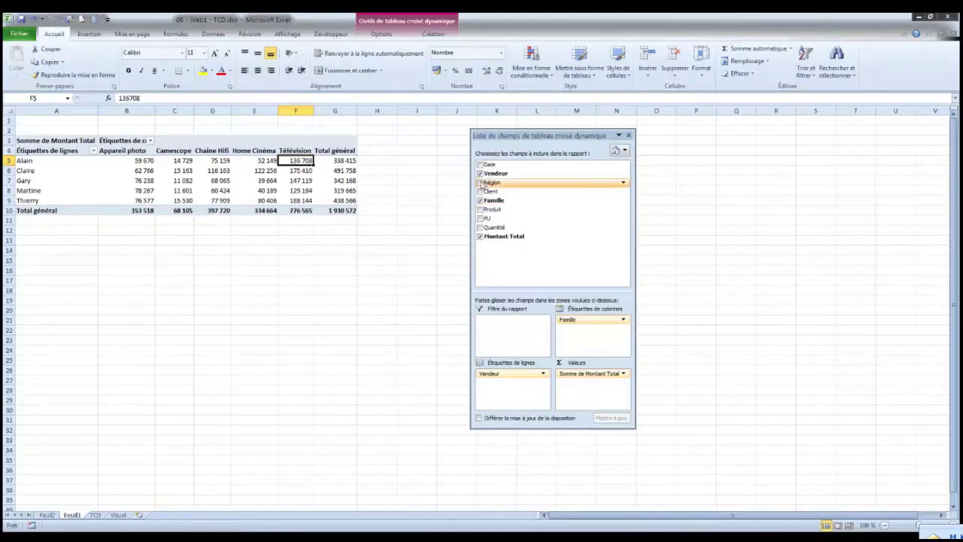
{"action": "left_click", "coordinate": [480, 183]}
{"action": "left_click_drag", "start_coordinate": [514, 385], "coordinate": [509, 328]}
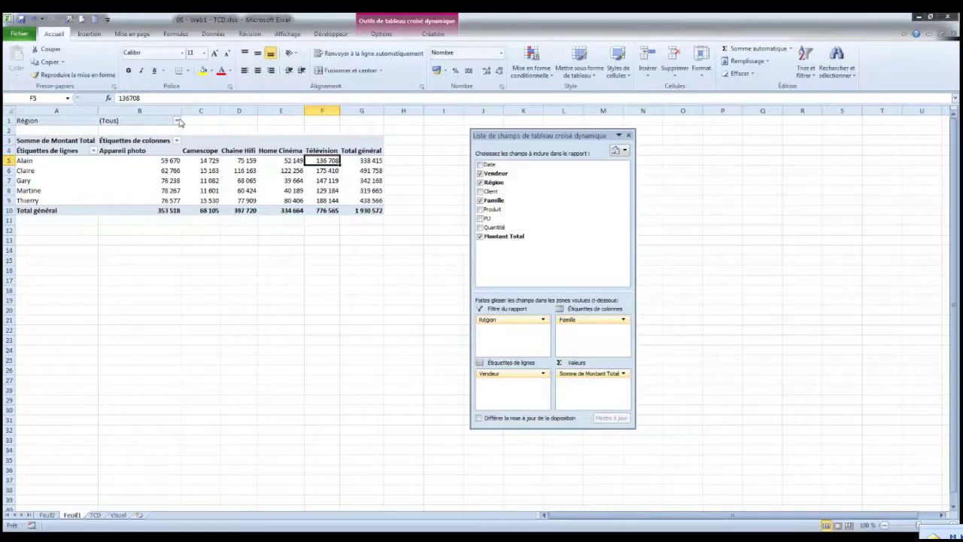
- Filter the report by Région to Nord, and to Ouest after that
{"action": "left_click", "coordinate": [161, 122]}
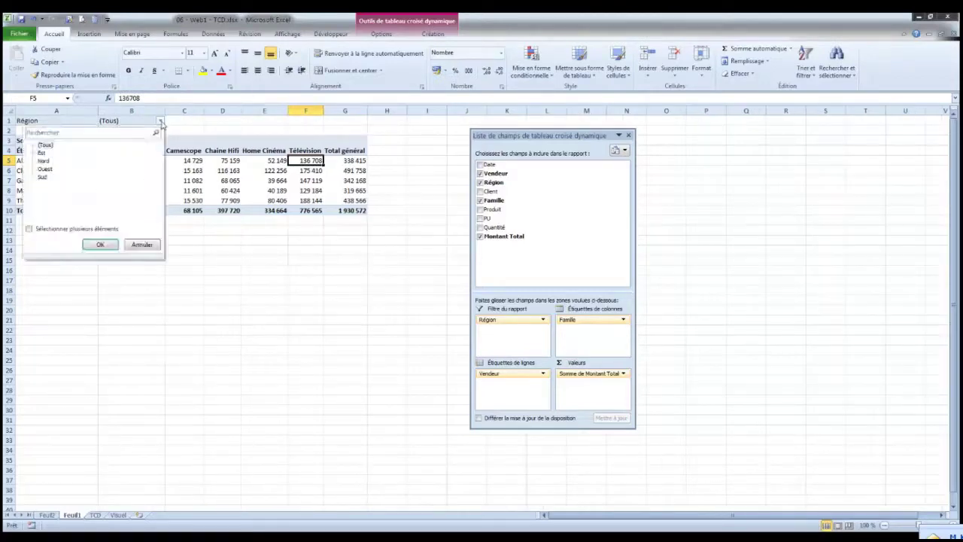
{"action": "left_click", "coordinate": [44, 161]}
{"action": "left_click", "coordinate": [100, 244]}
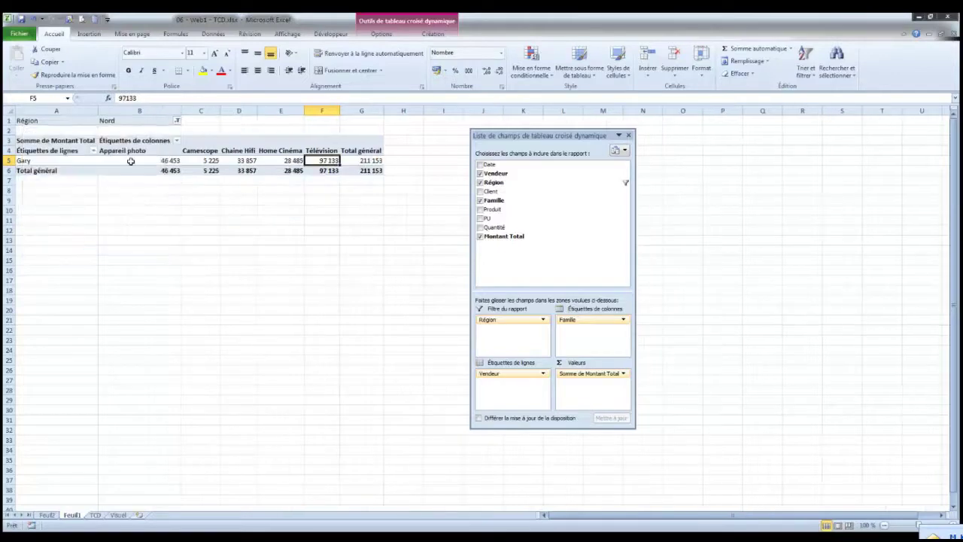
{"action": "left_click", "coordinate": [177, 120]}
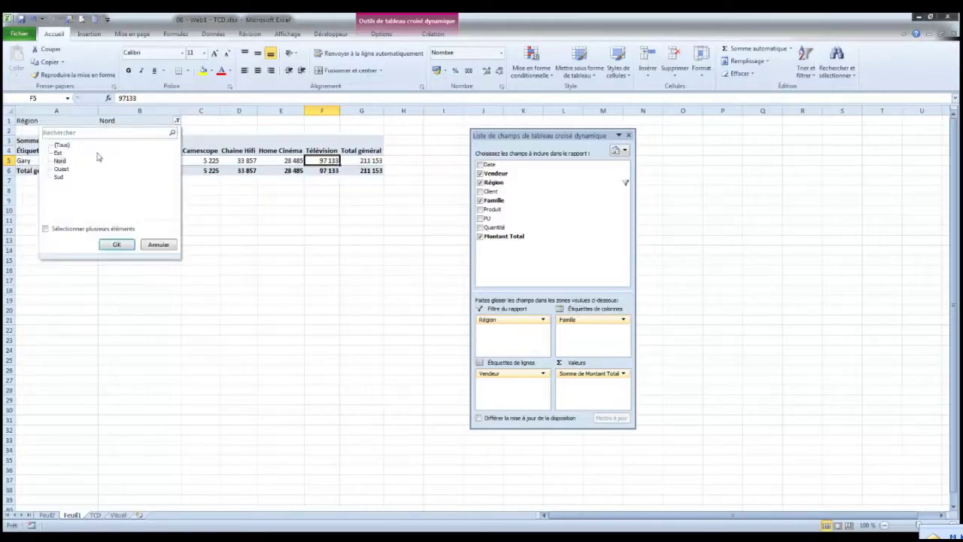
{"action": "left_click", "coordinate": [60, 169]}
{"action": "left_click", "coordinate": [117, 244]}
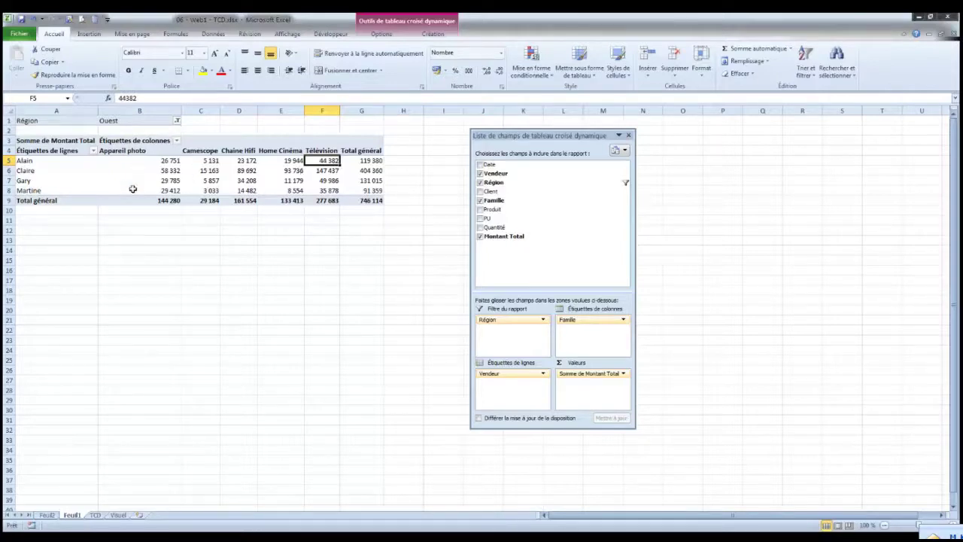
- Reset the Région filter to (Tous) and narrow column B with the Appareil photo amounts
{"action": "left_click", "coordinate": [176, 122]}
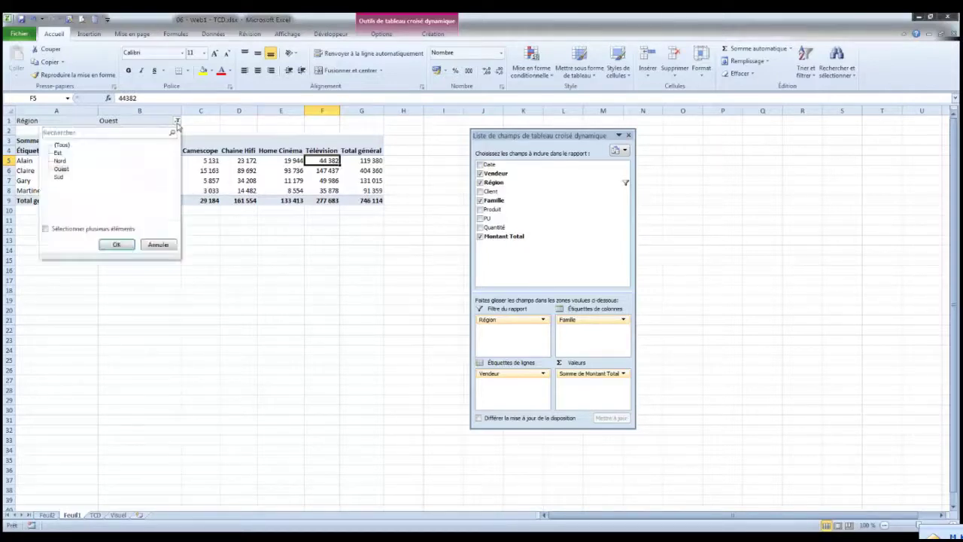
{"action": "left_click", "coordinate": [62, 144]}
{"action": "left_click", "coordinate": [116, 244]}
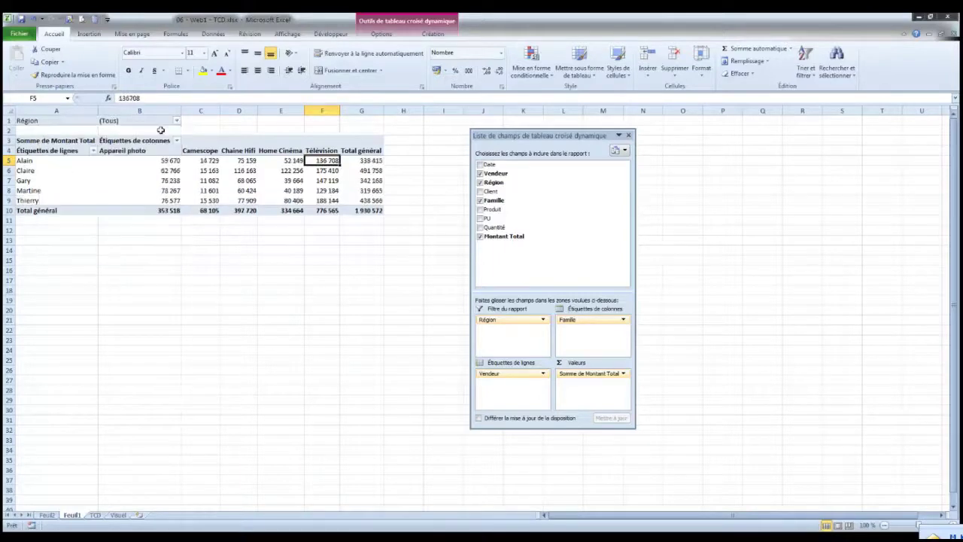
{"action": "left_click_drag", "start_coordinate": [181, 111], "coordinate": [153, 108]}
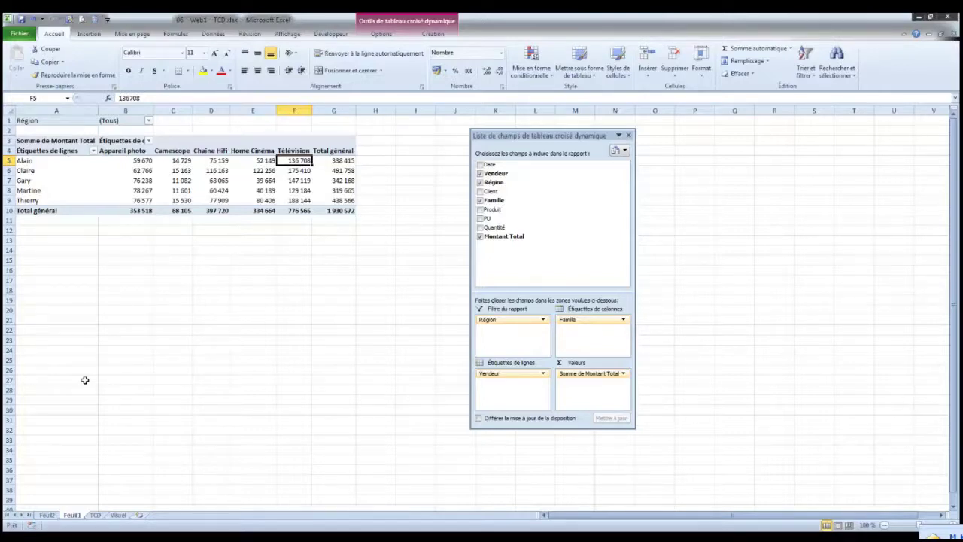
- Generate a separate report sheet for each region by displaying the report filter pages of Région
{"action": "left_click", "coordinate": [70, 171]}
{"action": "left_click", "coordinate": [131, 169]}
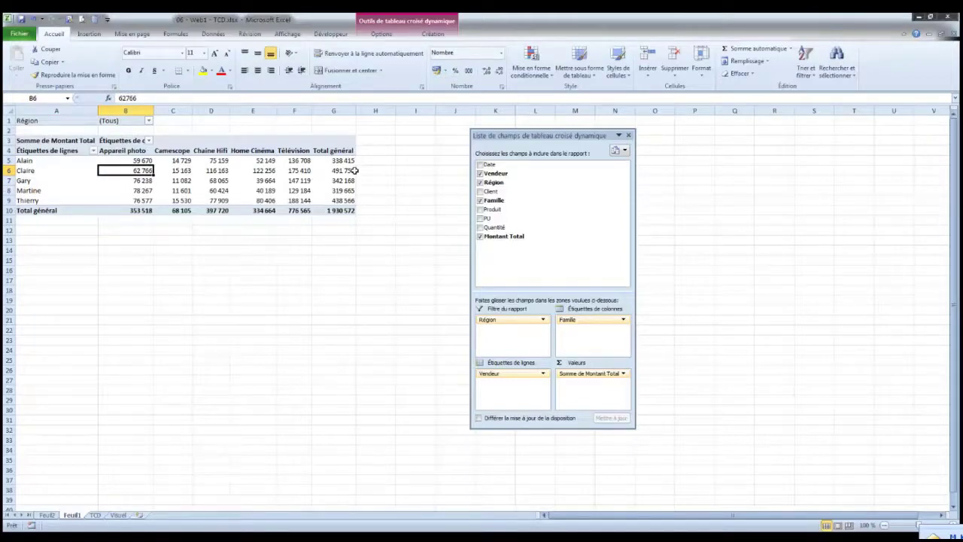
{"action": "mouse_move", "coordinate": [354, 171]}
{"action": "left_click", "coordinate": [391, 37]}
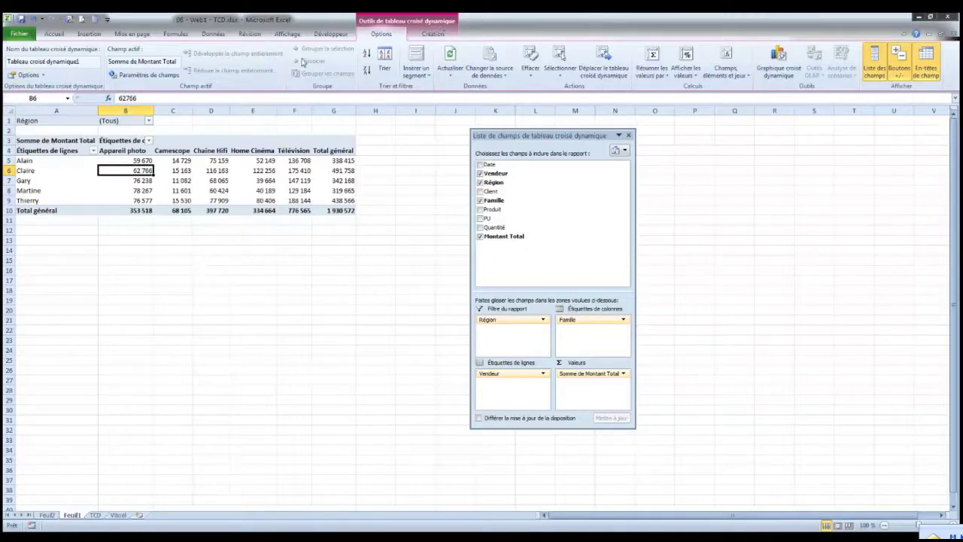
{"action": "left_click", "coordinate": [44, 76]}
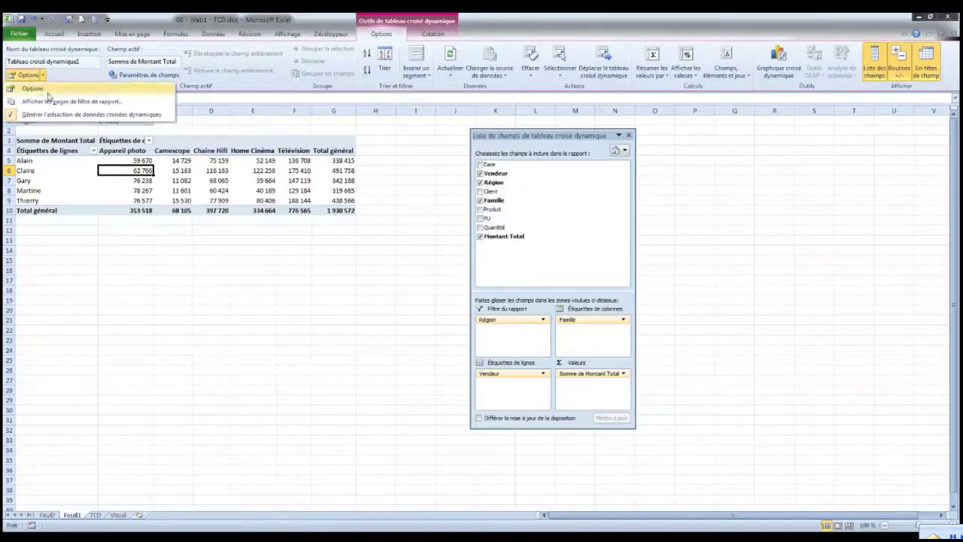
{"action": "left_click", "coordinate": [50, 103]}
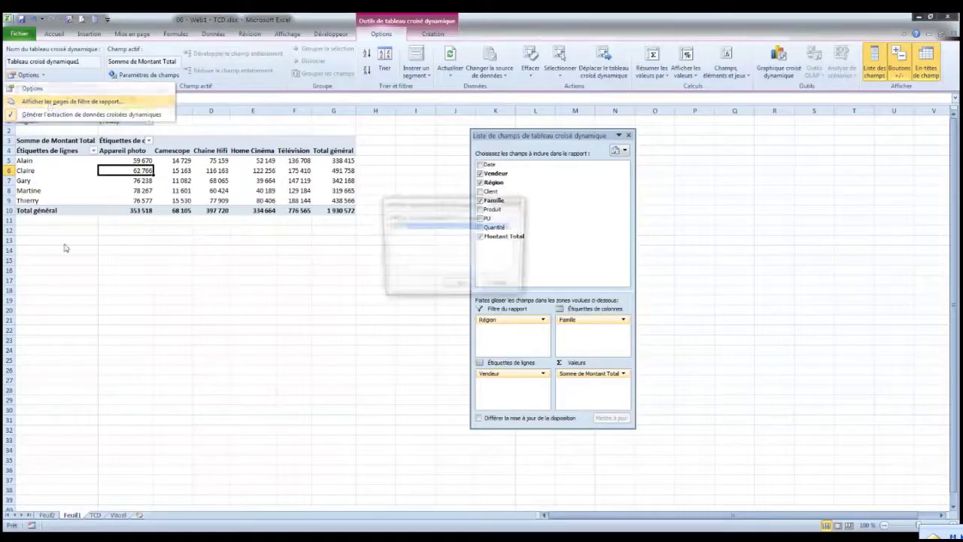
{"action": "left_click_drag", "start_coordinate": [456, 211], "coordinate": [147, 232]}
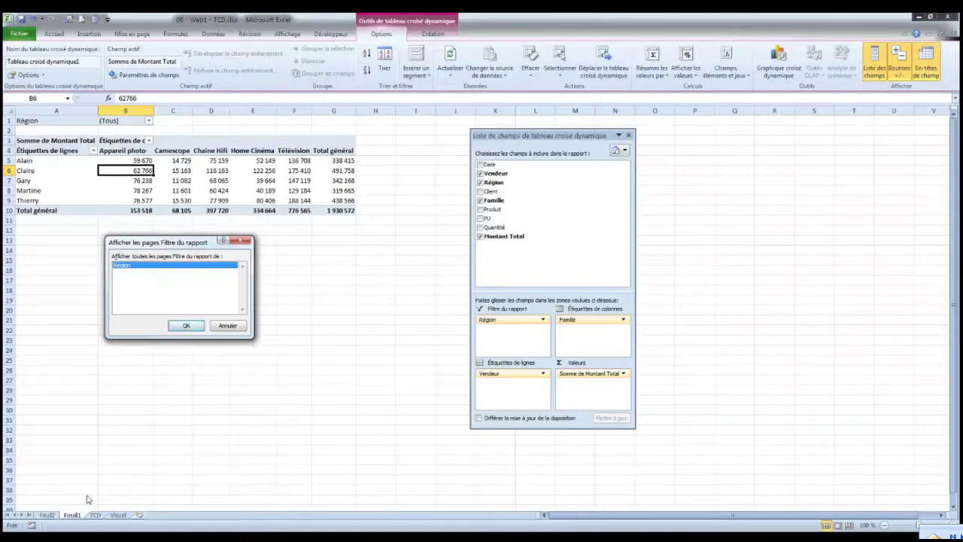
{"action": "left_click", "coordinate": [185, 325]}
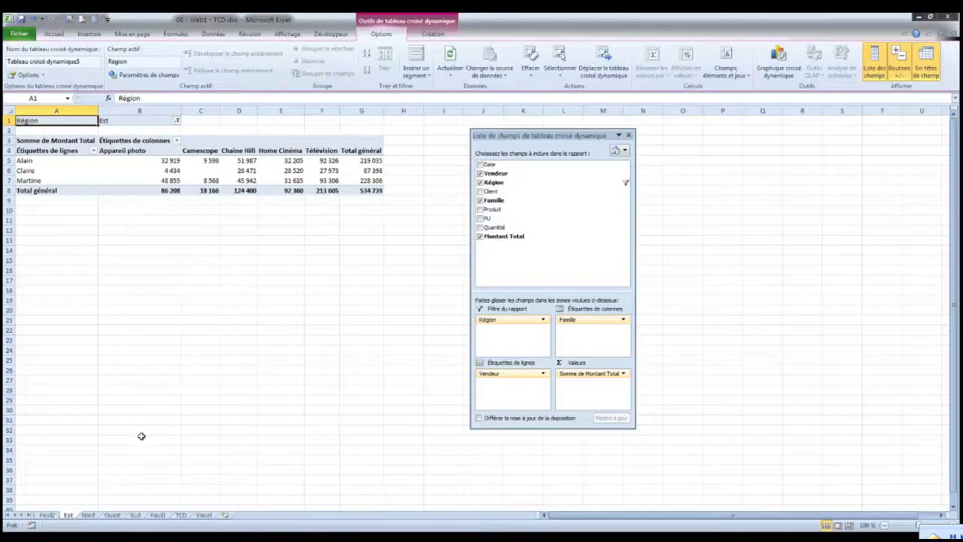
- Look through the regional report sheets Nord, Ouest, Sud and Est
{"action": "left_click", "coordinate": [89, 516]}
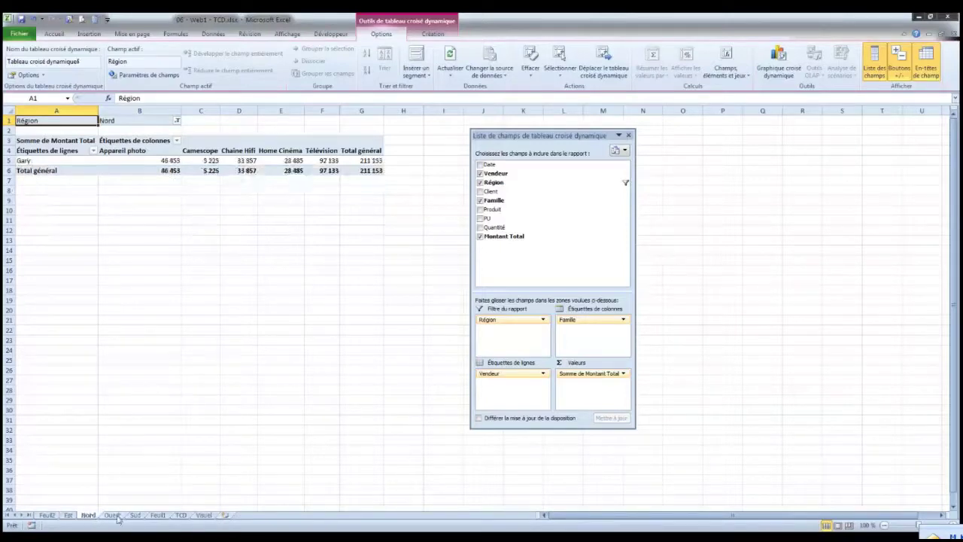
{"action": "left_click", "coordinate": [113, 516]}
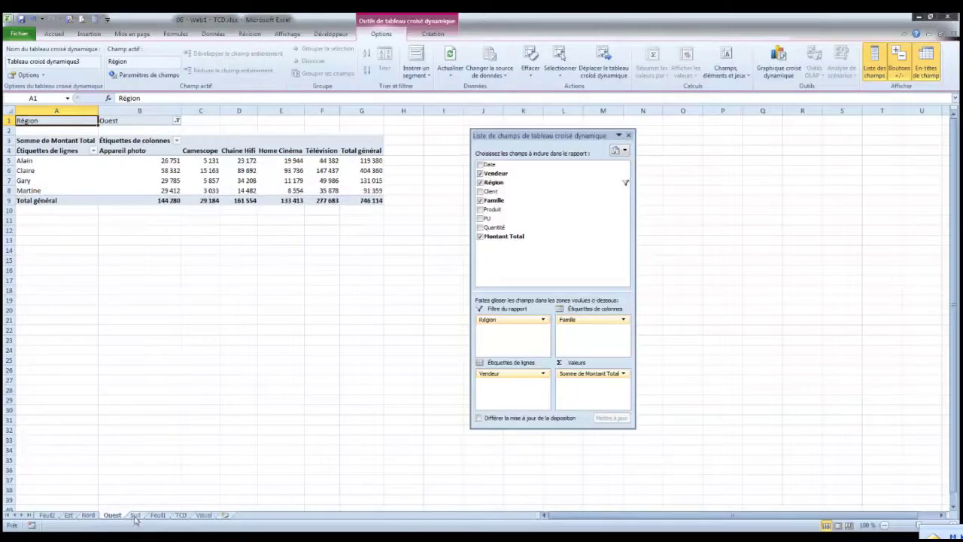
{"action": "left_click", "coordinate": [135, 517]}
{"action": "left_click", "coordinate": [112, 516]}
{"action": "left_click", "coordinate": [88, 516]}
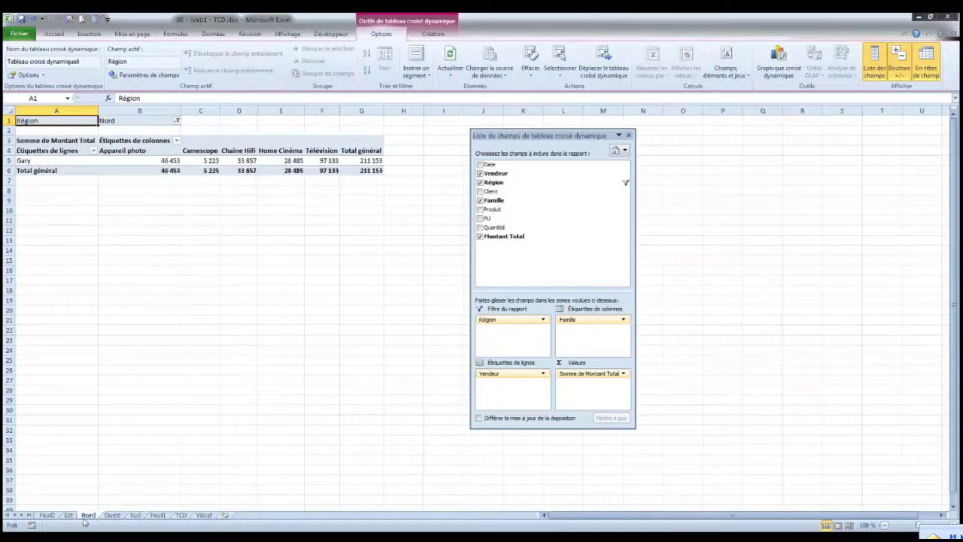
{"action": "left_click", "coordinate": [68, 516]}
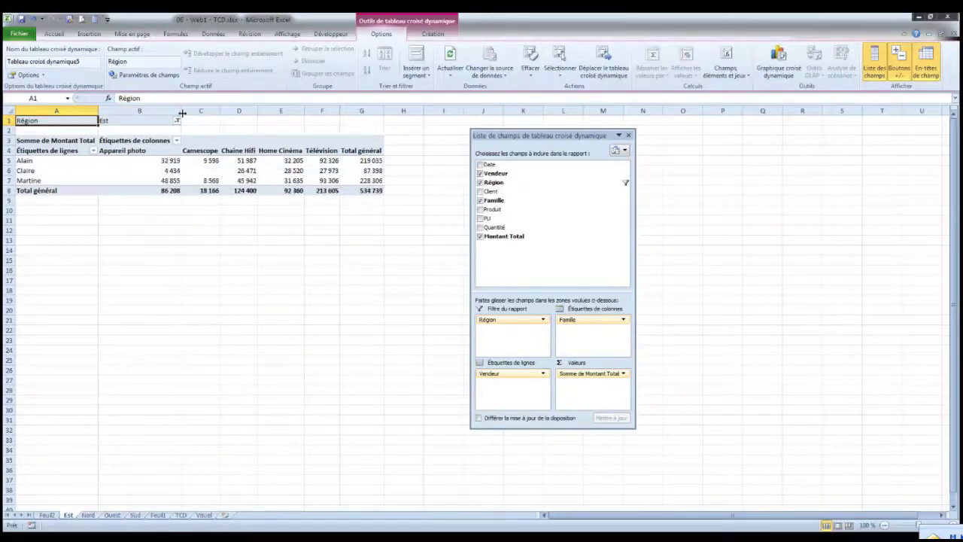
- Narrow column B on the Est sheet and remove Région from its report filter
{"action": "left_click_drag", "start_coordinate": [181, 110], "coordinate": [138, 110]}
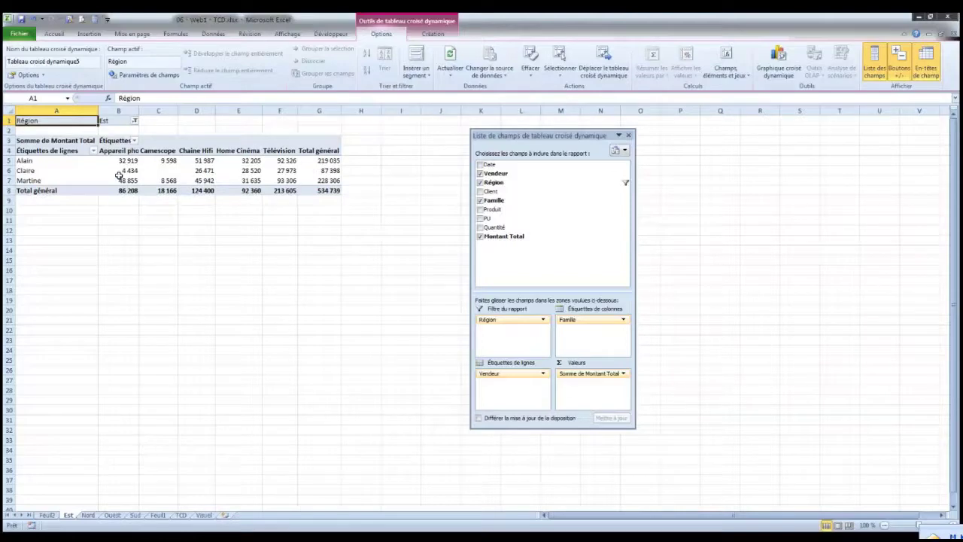
{"action": "left_click", "coordinate": [103, 159]}
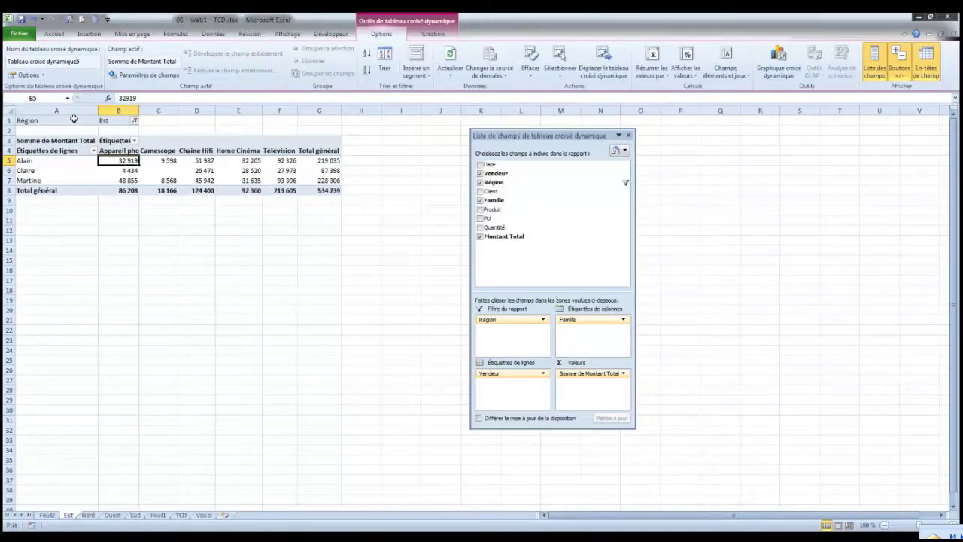
{"action": "left_click", "coordinate": [74, 120]}
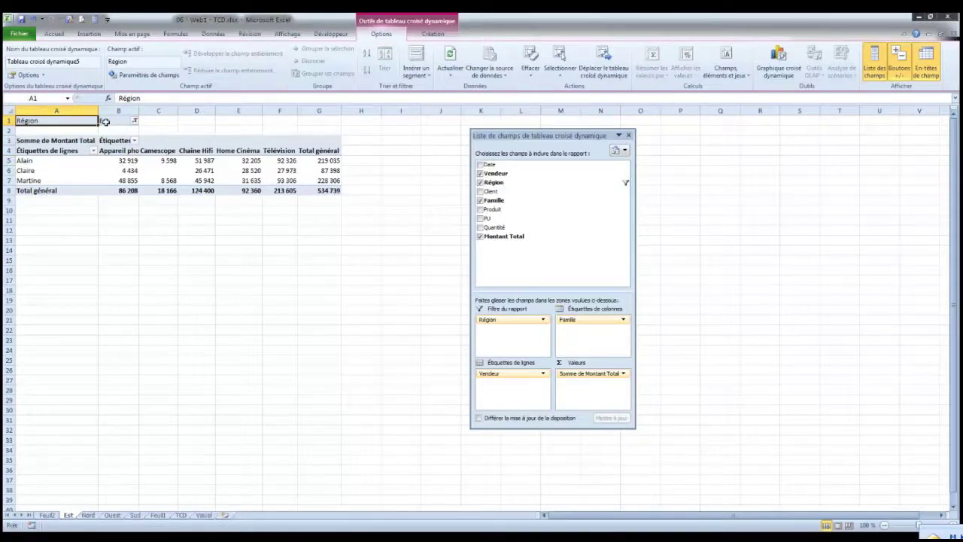
{"action": "left_click_drag", "start_coordinate": [511, 320], "coordinate": [376, 279]}
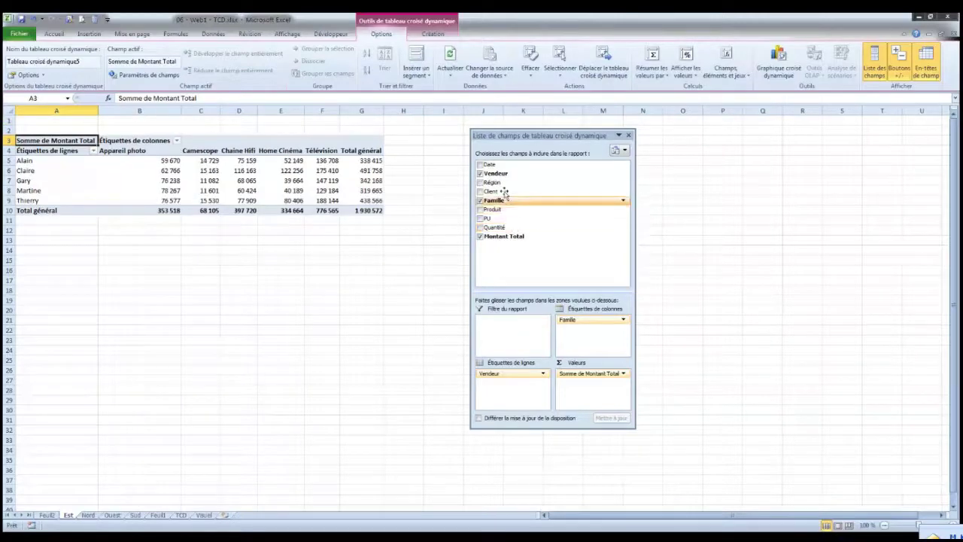
- Put Région back as the report filter on the Est sheet and take it out of the report again
{"action": "left_click_drag", "start_coordinate": [490, 183], "coordinate": [499, 337]}
{"action": "left_click_drag", "start_coordinate": [587, 325], "coordinate": [586, 354]}
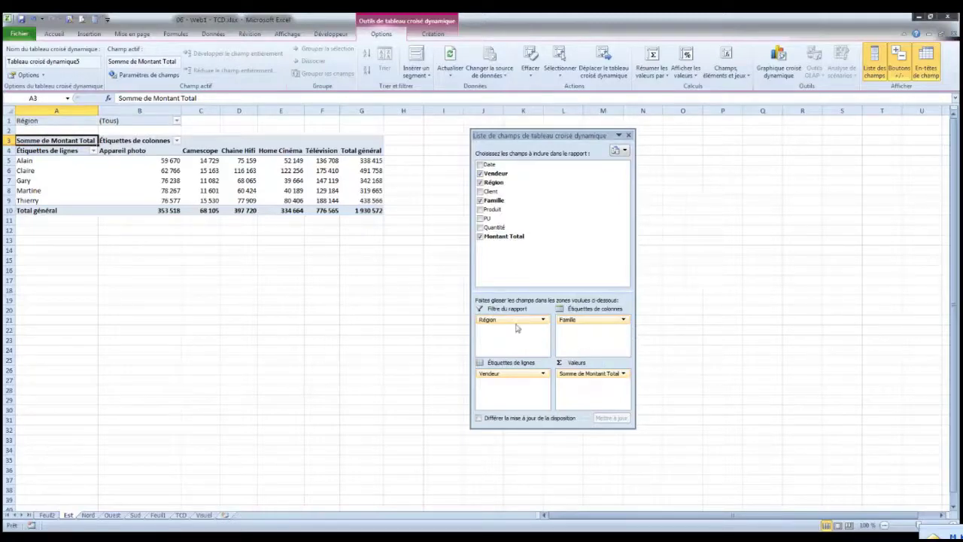
{"action": "left_click_drag", "start_coordinate": [516, 323], "coordinate": [368, 269]}
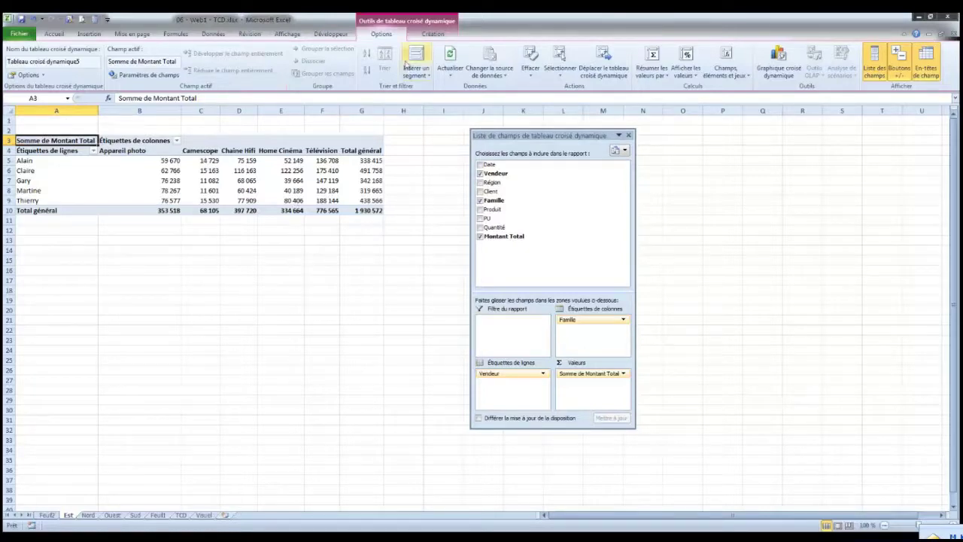
- Insert slicers for the Vendeur, Région, Client and Produit fields of the pivot table on the Est sheet
{"action": "left_click", "coordinate": [416, 76]}
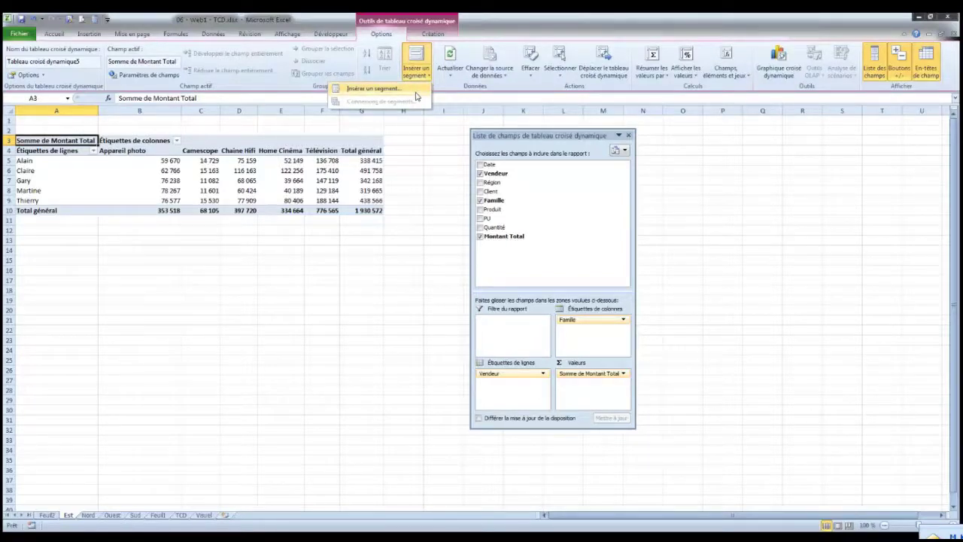
{"action": "left_click", "coordinate": [416, 92]}
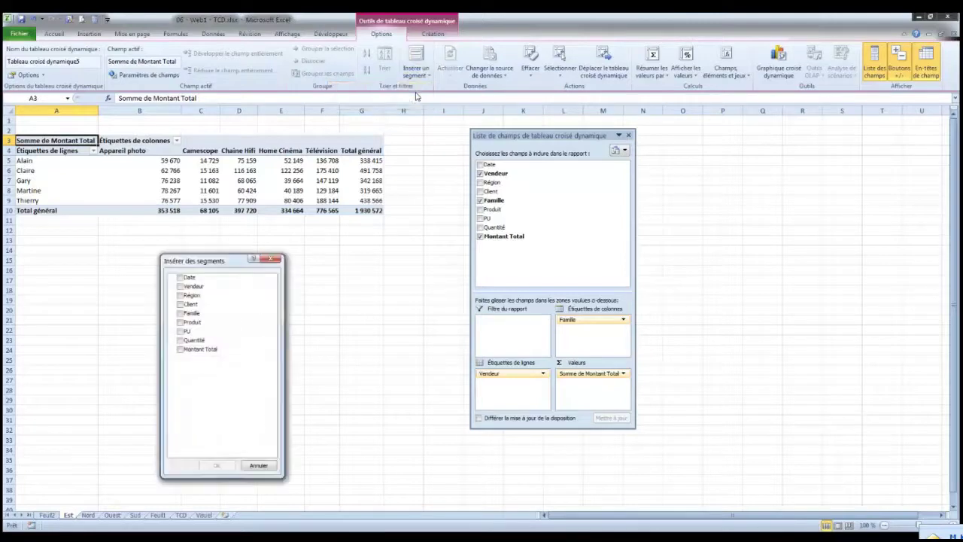
{"action": "left_click", "coordinate": [180, 296]}
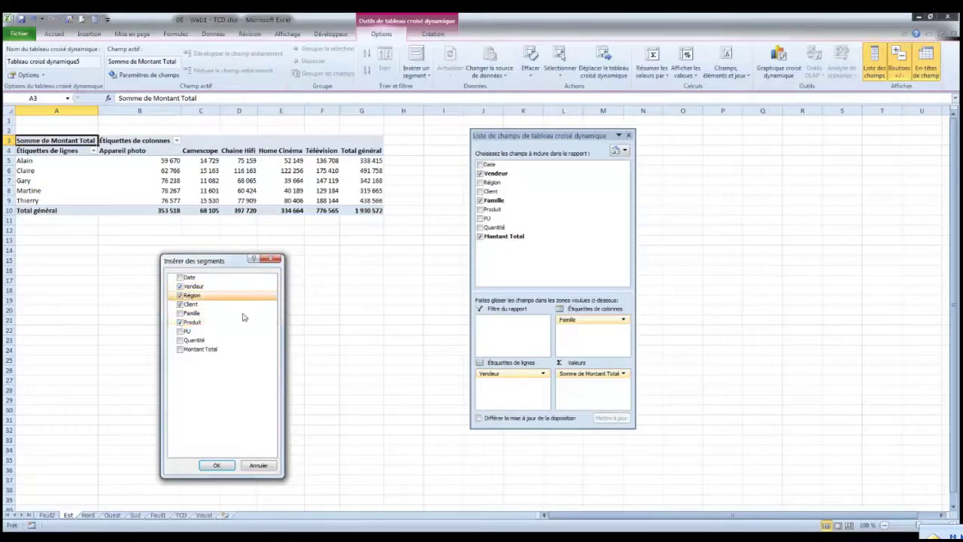
{"action": "left_click", "coordinate": [216, 466]}
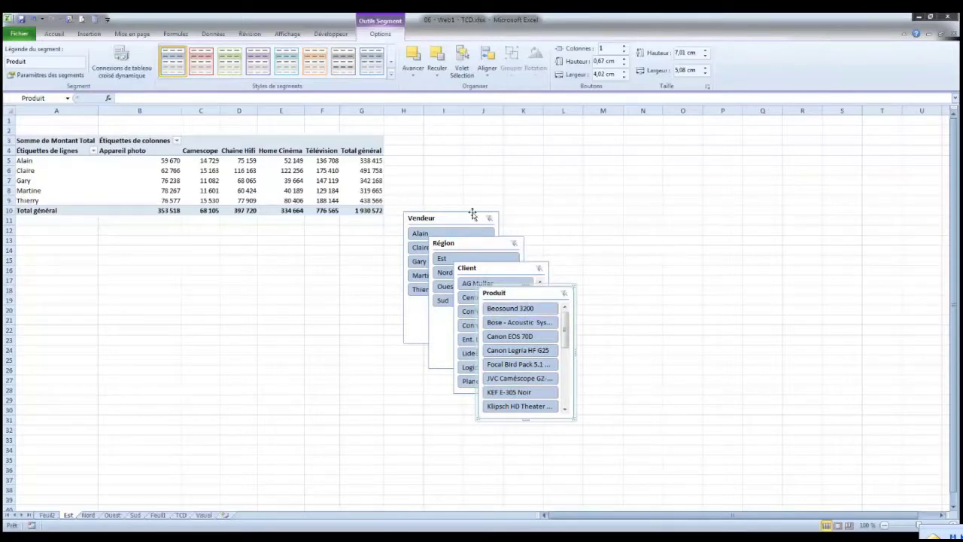
- Move the Région slicer beside the pivot table, and insert a widened column A before the table to hold the Vendeur slicer
{"action": "left_click_drag", "start_coordinate": [472, 214], "coordinate": [102, 234]}
{"action": "left_click_drag", "start_coordinate": [461, 242], "coordinate": [441, 130]}
{"action": "left_click", "coordinate": [69, 110]}
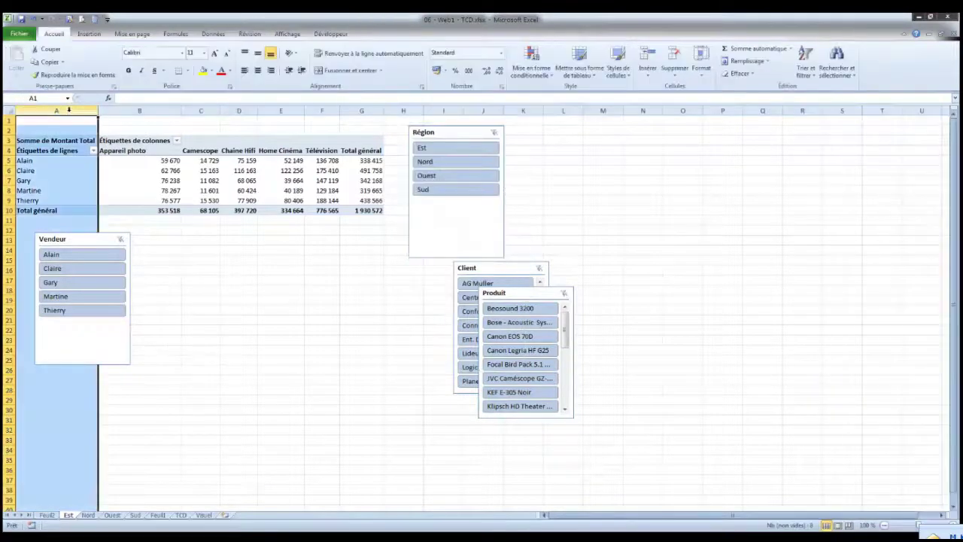
{"action": "key", "text": "ctrl+plus"}
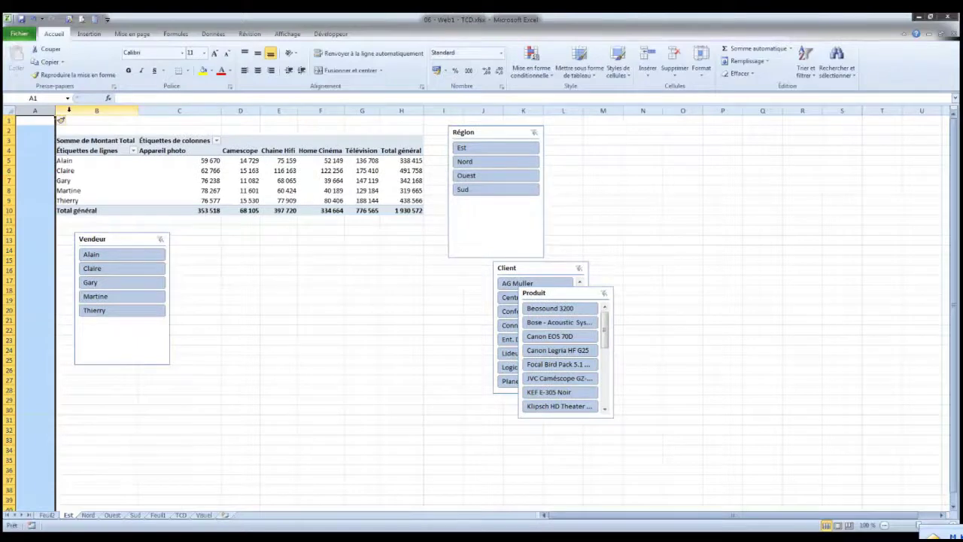
{"action": "left_click_drag", "start_coordinate": [54, 114], "coordinate": [154, 114]}
{"action": "left_click", "coordinate": [243, 241]}
{"action": "left_click_drag", "start_coordinate": [147, 219], "coordinate": [105, 154]}
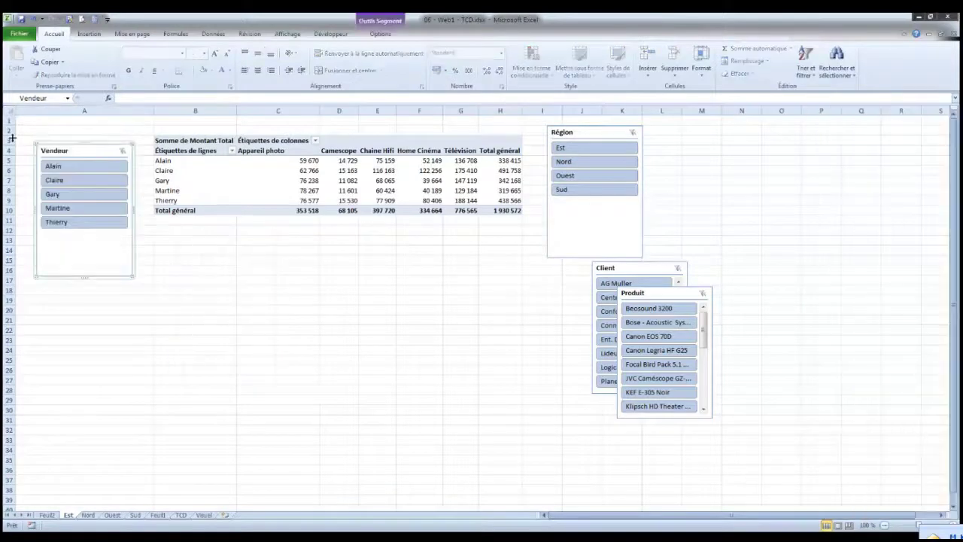
- Increase the height of row 2 and move the Région slicer into the space above the pivot table
{"action": "left_click", "coordinate": [9, 130]}
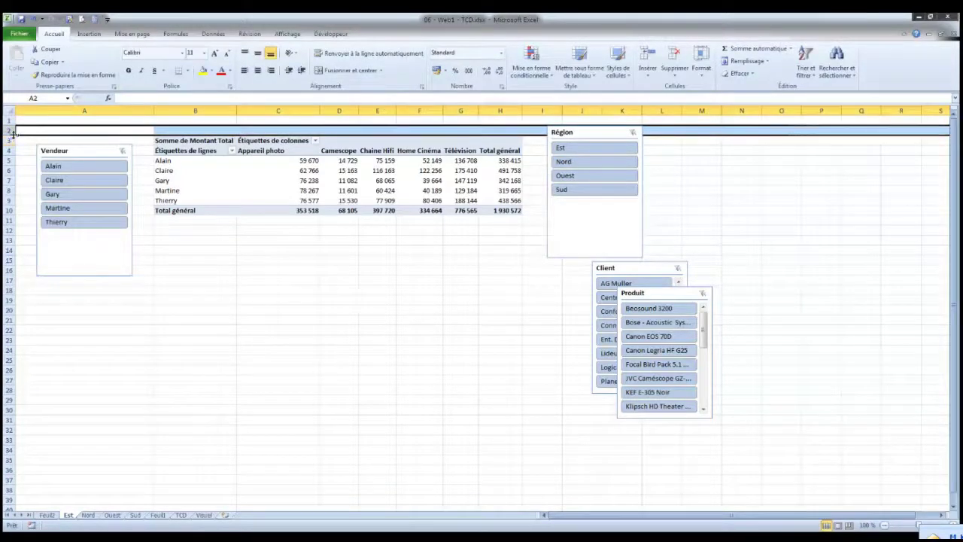
{"action": "left_click_drag", "start_coordinate": [10, 136], "coordinate": [22, 206]}
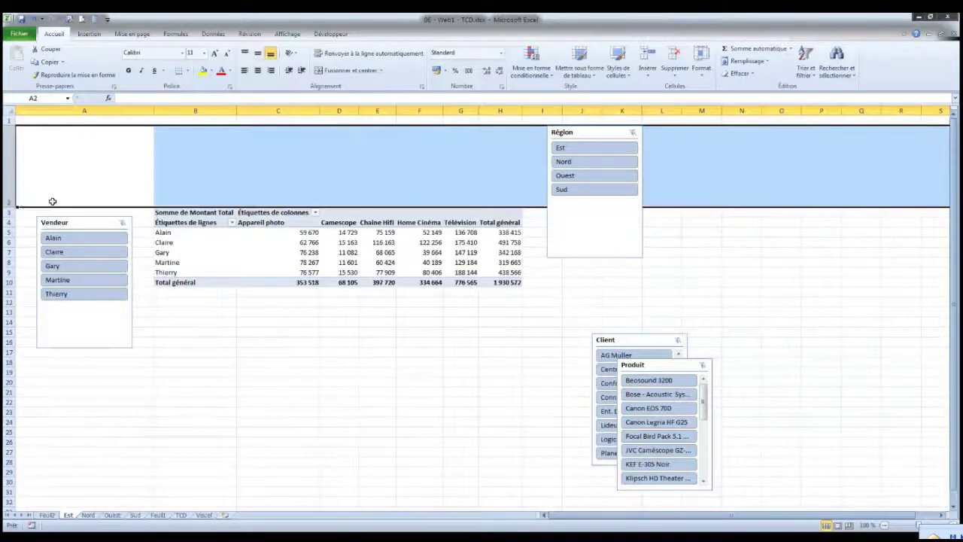
{"action": "left_click", "coordinate": [578, 135]}
{"action": "left_click_drag", "start_coordinate": [572, 133], "coordinate": [158, 131]}
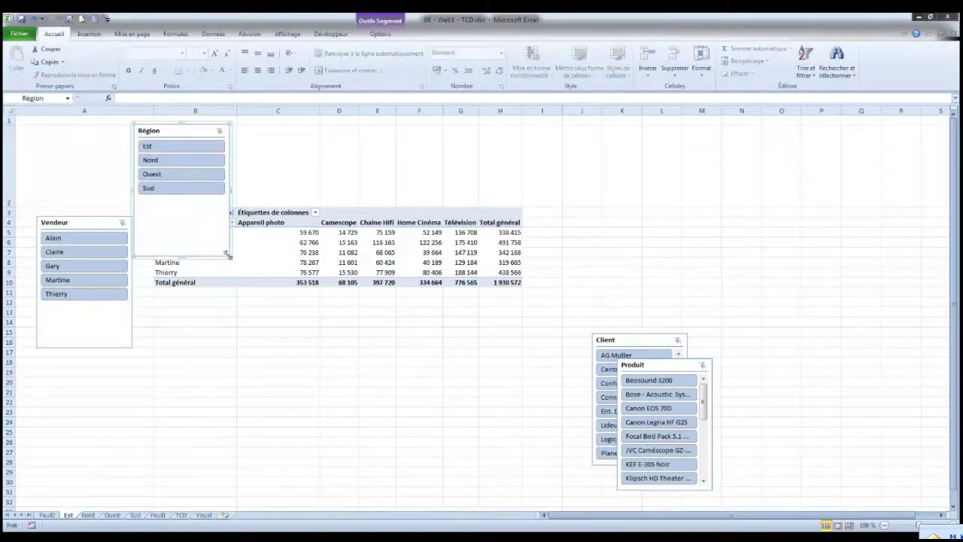
- Resize the Région slicer to about 1.91 cm high and 7.99 cm wide, with its buttons in 4 columns
{"action": "left_click_drag", "start_coordinate": [242, 240], "coordinate": [286, 148]}
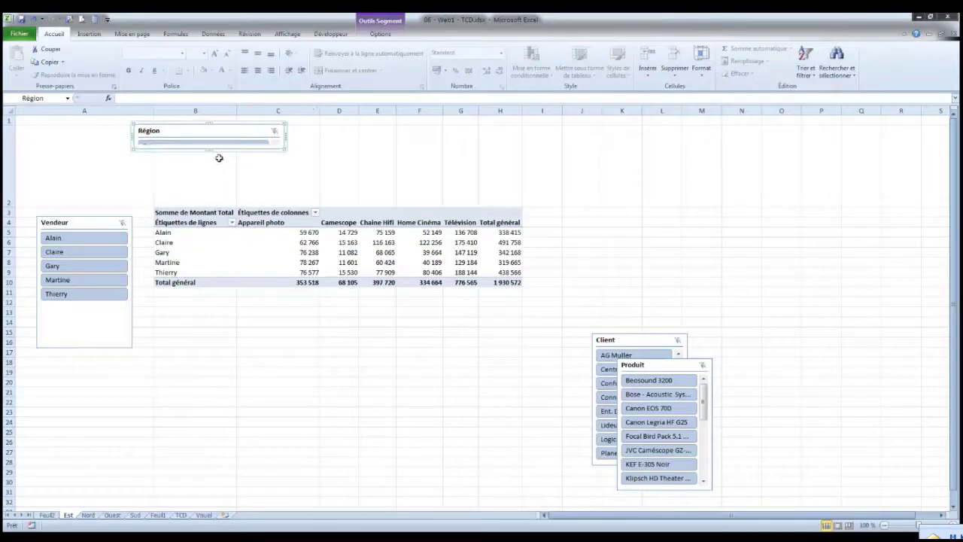
{"action": "left_click_drag", "start_coordinate": [205, 148], "coordinate": [206, 160]}
{"action": "left_click", "coordinate": [378, 35]}
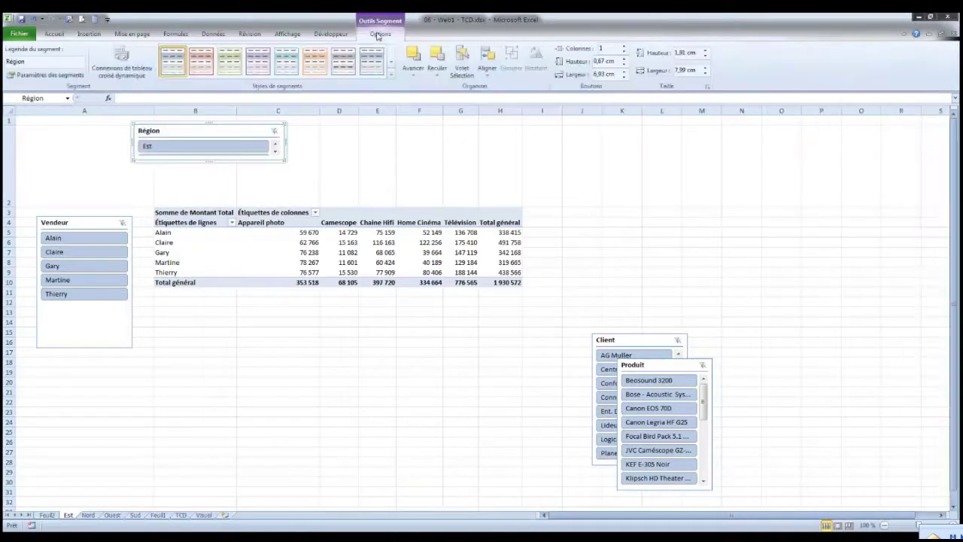
{"action": "left_click", "coordinate": [624, 47]}
{"action": "left_click", "coordinate": [624, 47]}
{"action": "left_click", "coordinate": [623, 47]}
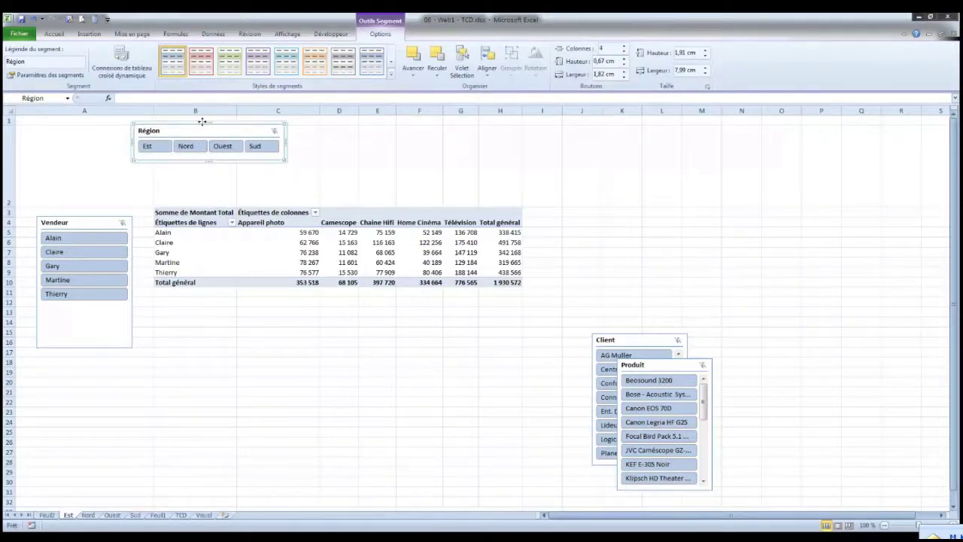
{"action": "left_click_drag", "start_coordinate": [202, 121], "coordinate": [207, 138]}
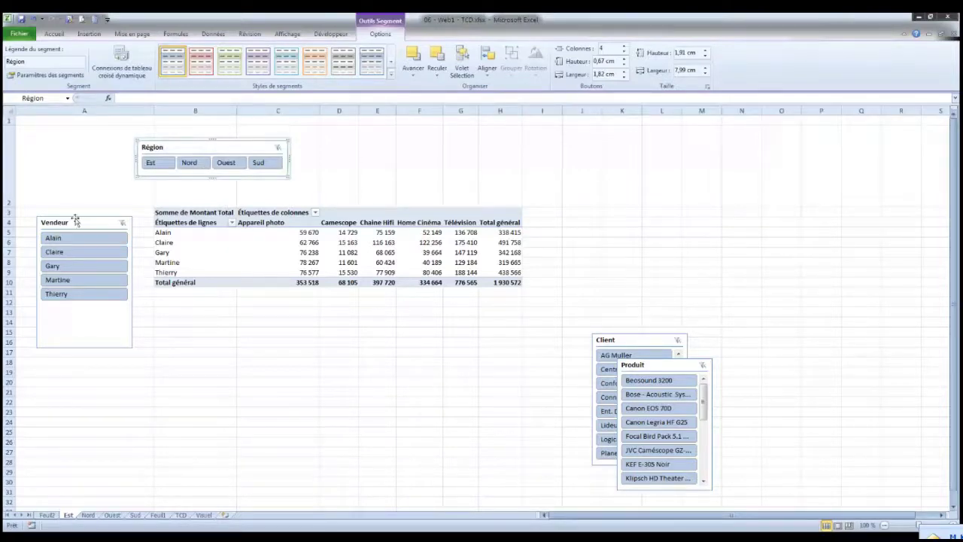
- Move the Vendeur slicer beside the Région slicer and arrange its buttons in 5 columns
{"action": "left_click_drag", "start_coordinate": [76, 219], "coordinate": [365, 139]}
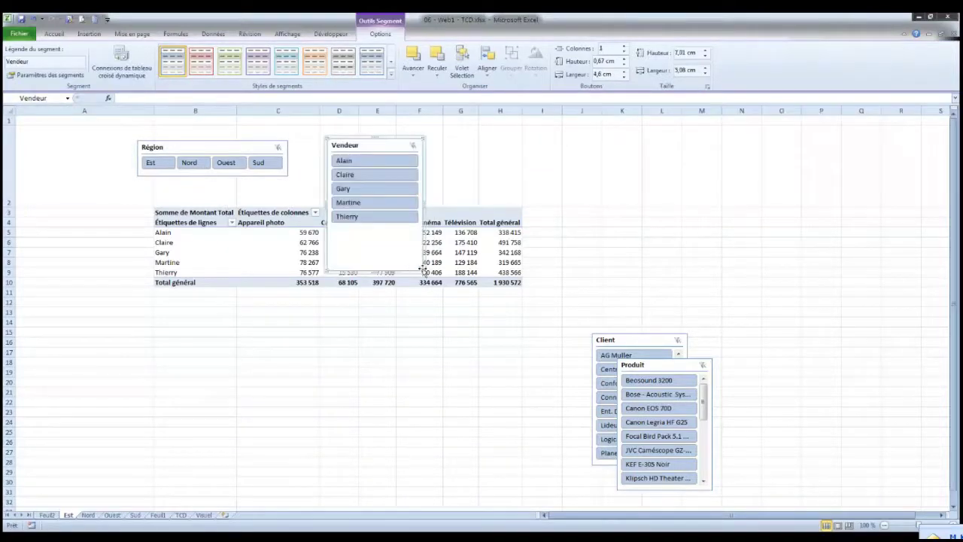
{"action": "left_click", "coordinate": [624, 46]}
{"action": "left_click", "coordinate": [624, 45]}
{"action": "left_click", "coordinate": [623, 45]}
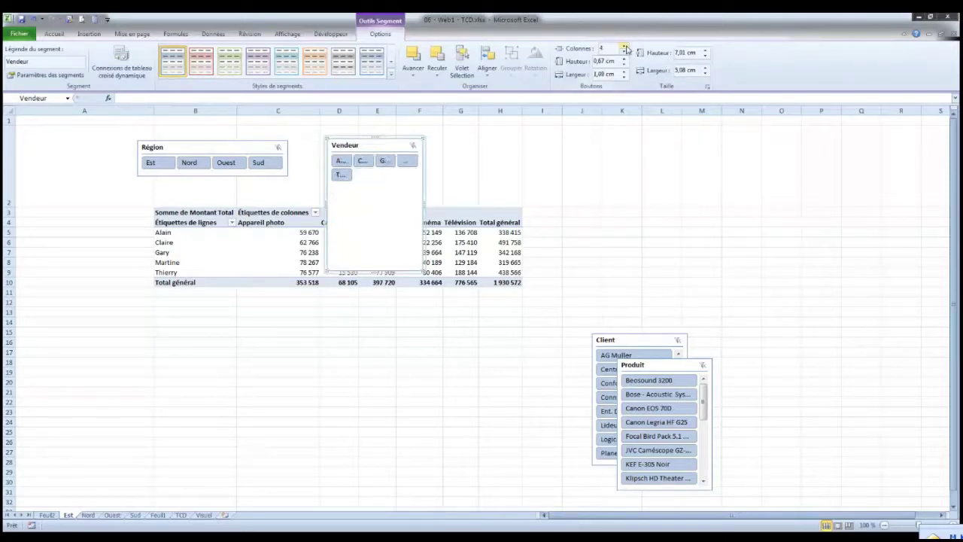
{"action": "left_click", "coordinate": [623, 45]}
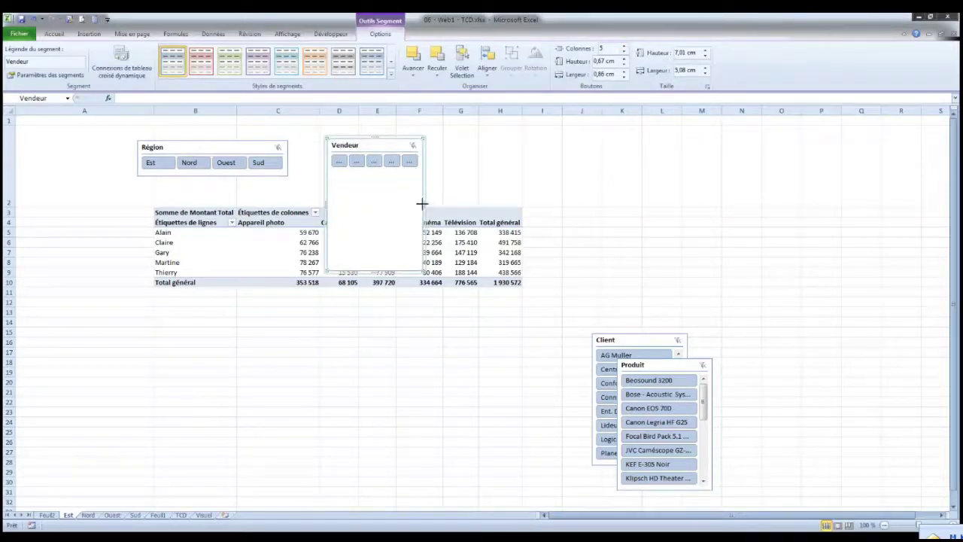
- Resize the Vendeur slicer to about 1.91 cm by 12.2 cm, and give it the orange style closer to the Région slicer
{"action": "left_click_drag", "start_coordinate": [422, 203], "coordinate": [557, 200]}
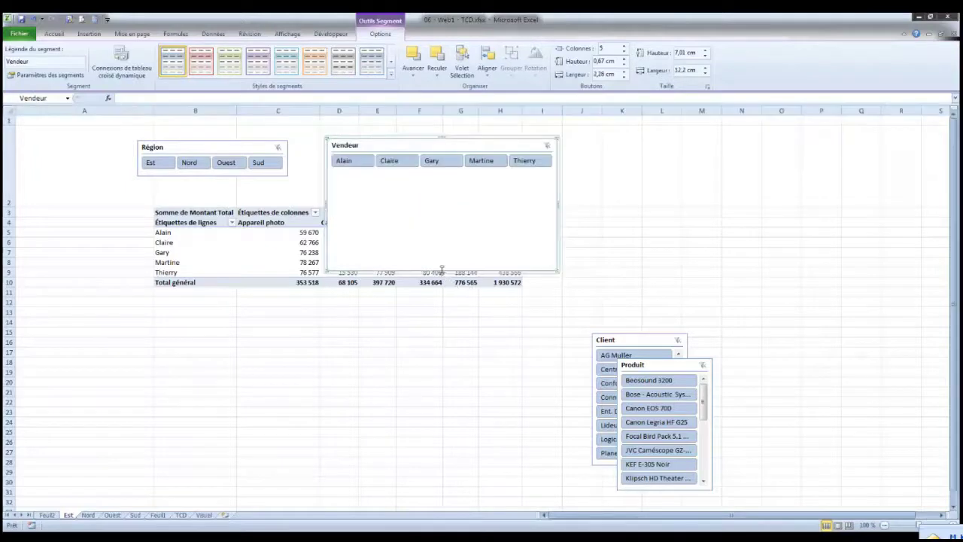
{"action": "left_click_drag", "start_coordinate": [451, 214], "coordinate": [442, 173]}
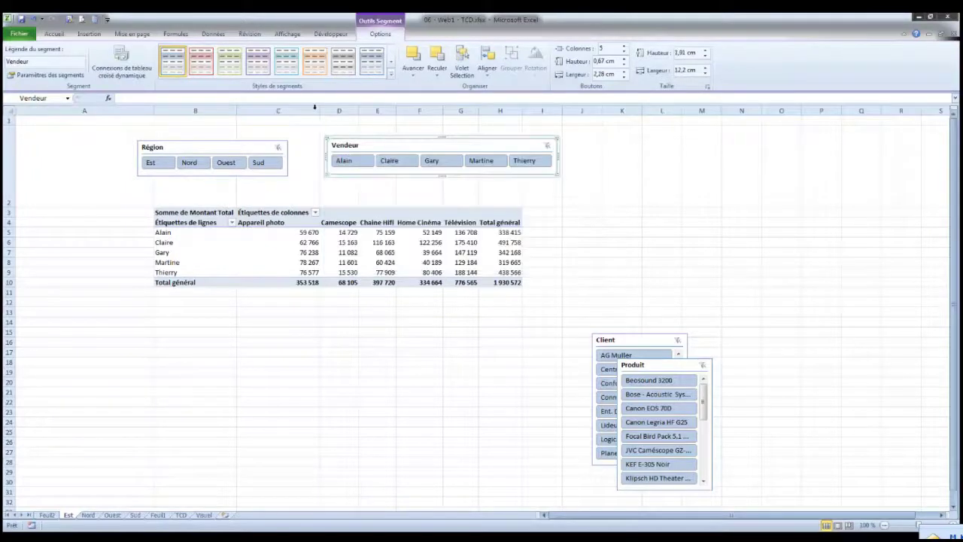
{"action": "left_click", "coordinate": [314, 60]}
{"action": "left_click_drag", "start_coordinate": [401, 145], "coordinate": [371, 140]}
- Place the Client slicer beside the pivot table in column A, with 2 button columns, about 6.77 cm width and the green style
{"action": "left_click_drag", "start_coordinate": [624, 338], "coordinate": [59, 153]}
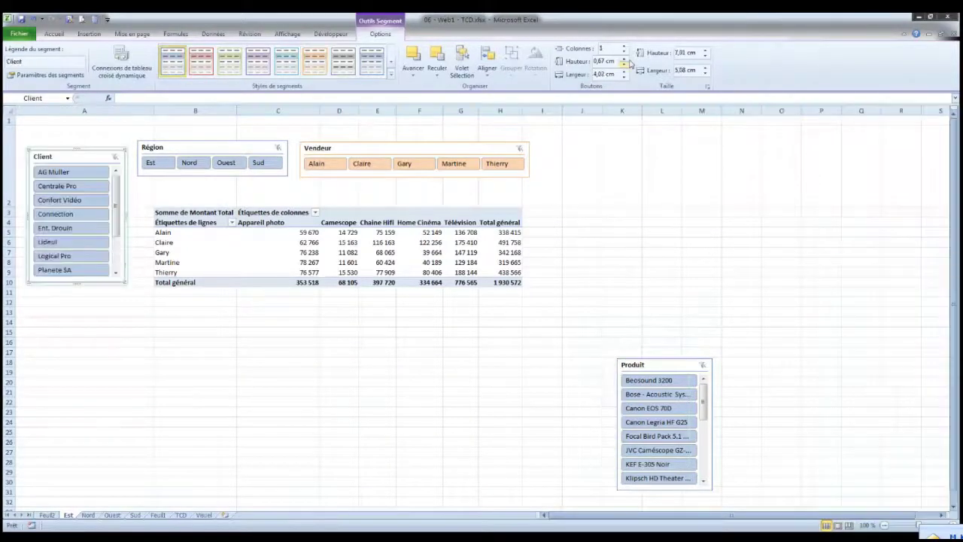
{"action": "left_click", "coordinate": [624, 45]}
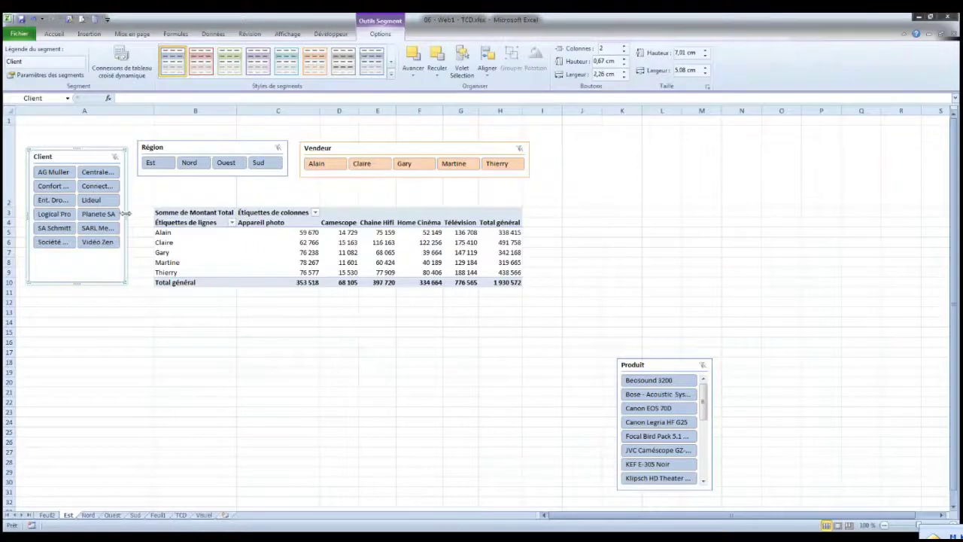
{"action": "left_click_drag", "start_coordinate": [125, 214], "coordinate": [154, 214]}
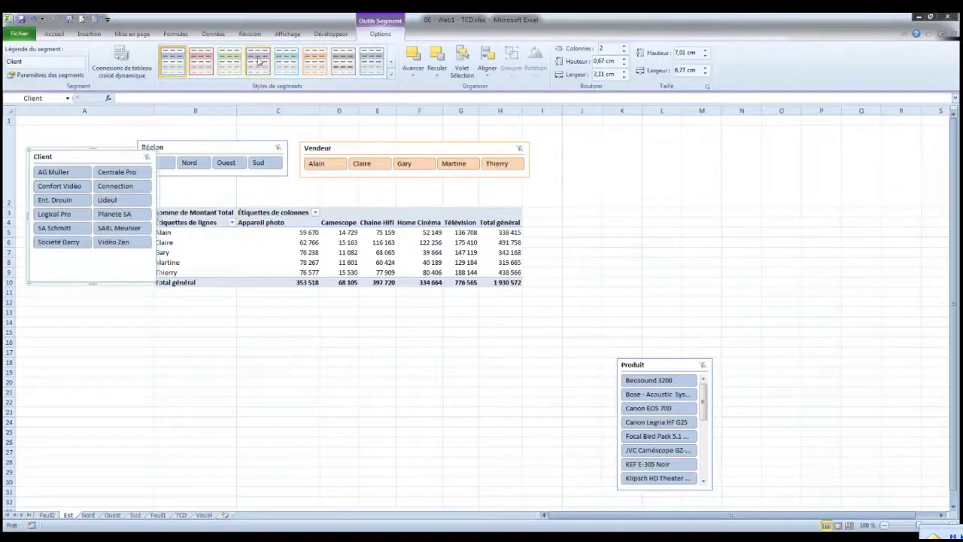
{"action": "left_click", "coordinate": [229, 61]}
{"action": "left_click_drag", "start_coordinate": [98, 155], "coordinate": [86, 194]}
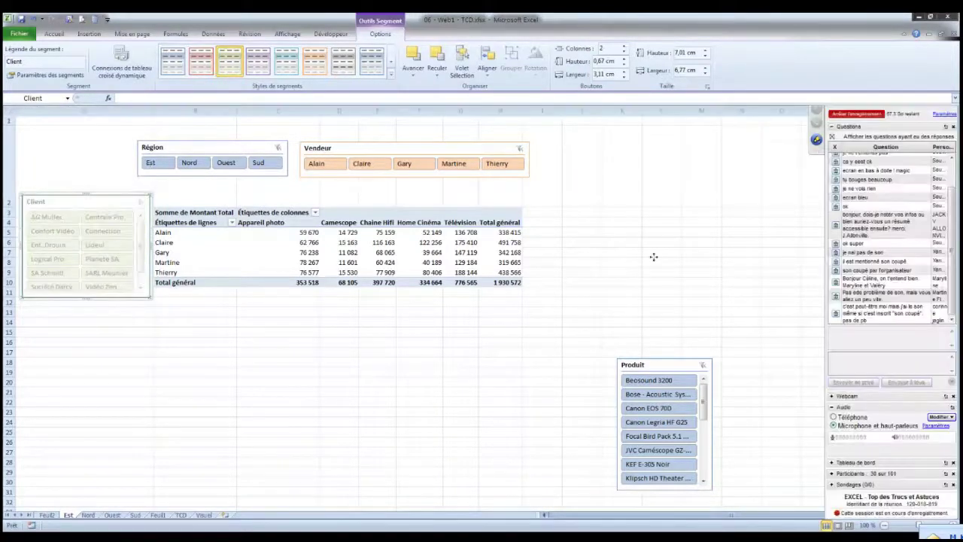
- Place the Produit slicer on the free side of the pivot table, with 3 button columns, the purple style and a wider frame
{"action": "left_click_drag", "start_coordinate": [639, 365], "coordinate": [598, 159]}
{"action": "left_click", "coordinate": [623, 46]}
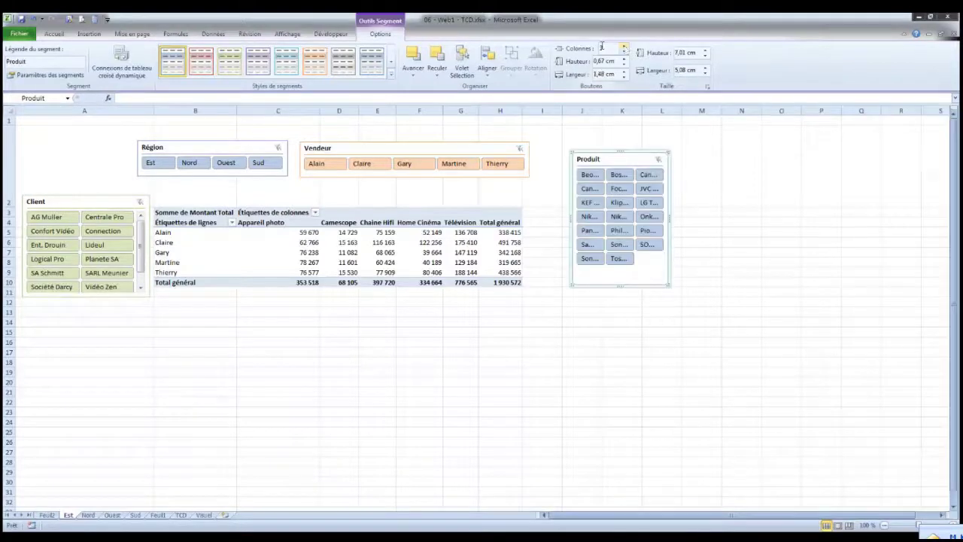
{"action": "left_click", "coordinate": [257, 61]}
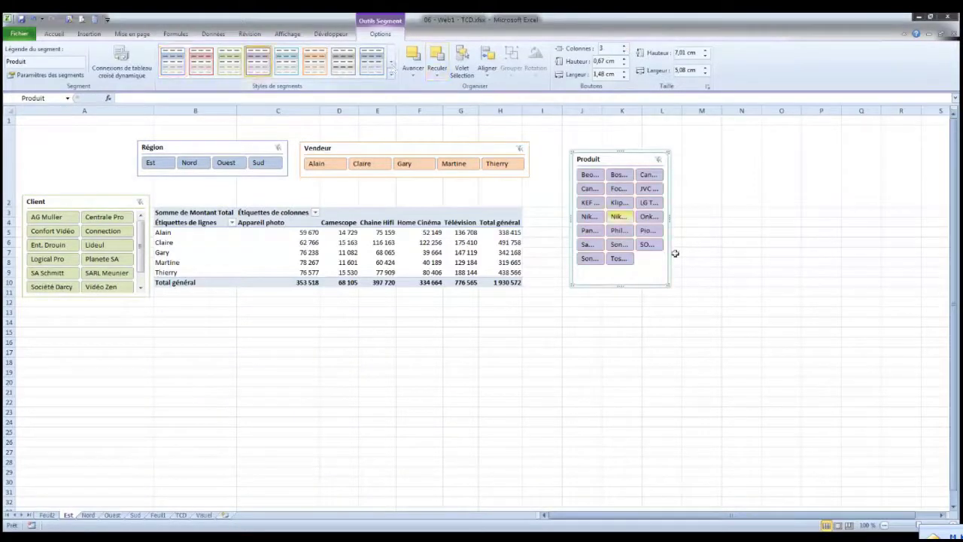
{"action": "left_click_drag", "start_coordinate": [669, 216], "coordinate": [788, 223]}
{"action": "left_click_drag", "start_coordinate": [662, 152], "coordinate": [642, 166]}
- Enlarge the Client slicer's height slightly so that all of its buttons fit without a scroll bar
{"action": "left_click", "coordinate": [419, 351]}
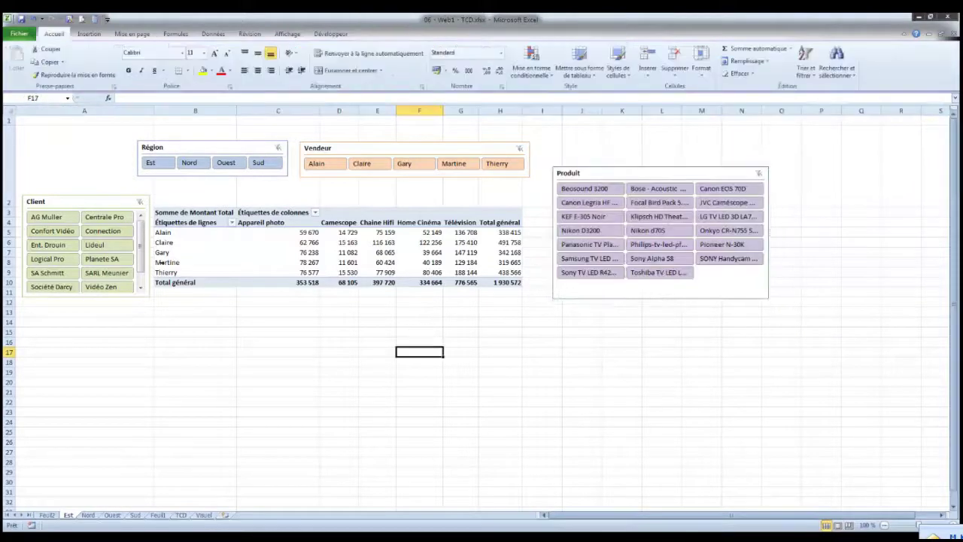
{"action": "left_click", "coordinate": [73, 297]}
{"action": "left_click", "coordinate": [84, 300]}
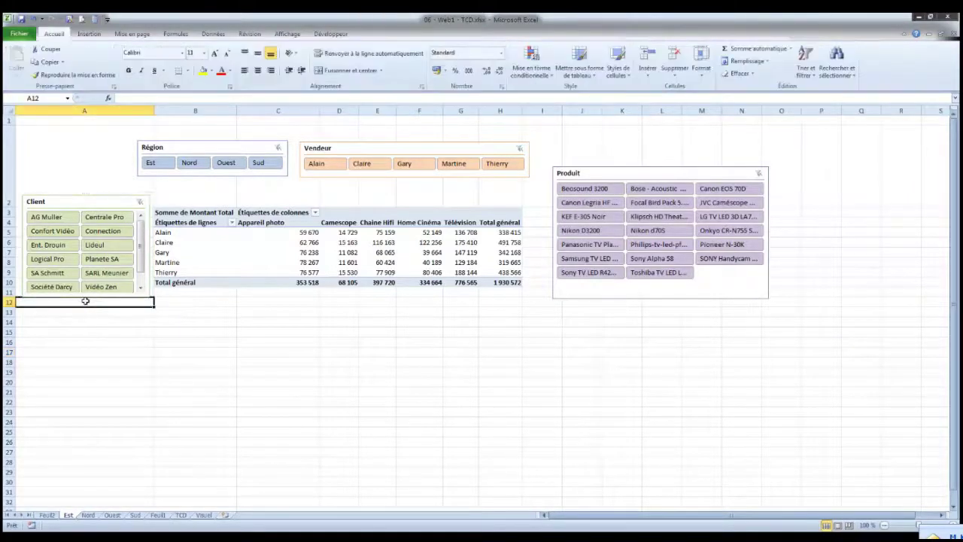
{"action": "mouse_move", "coordinate": [84, 300]}
{"action": "left_mouse_down"}
{"action": "mouse_move", "coordinate": [84, 331]}
{"action": "mouse_move", "coordinate": [83, 304]}
{"action": "left_mouse_up"}
{"action": "left_click", "coordinate": [240, 322]}
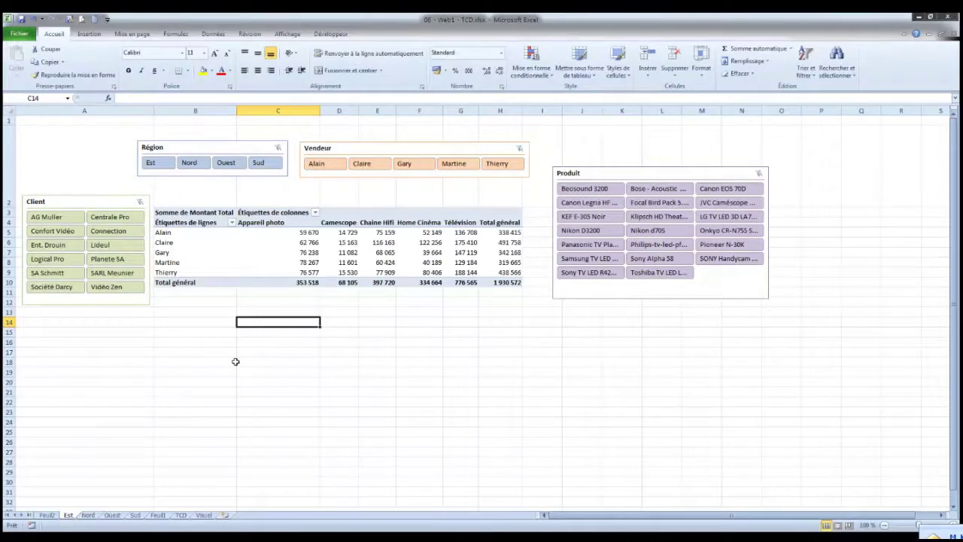
- Filter the pivot table by one client at a time: Confort Vidéo, Lideul and Planete SA
{"action": "left_click", "coordinate": [64, 234]}
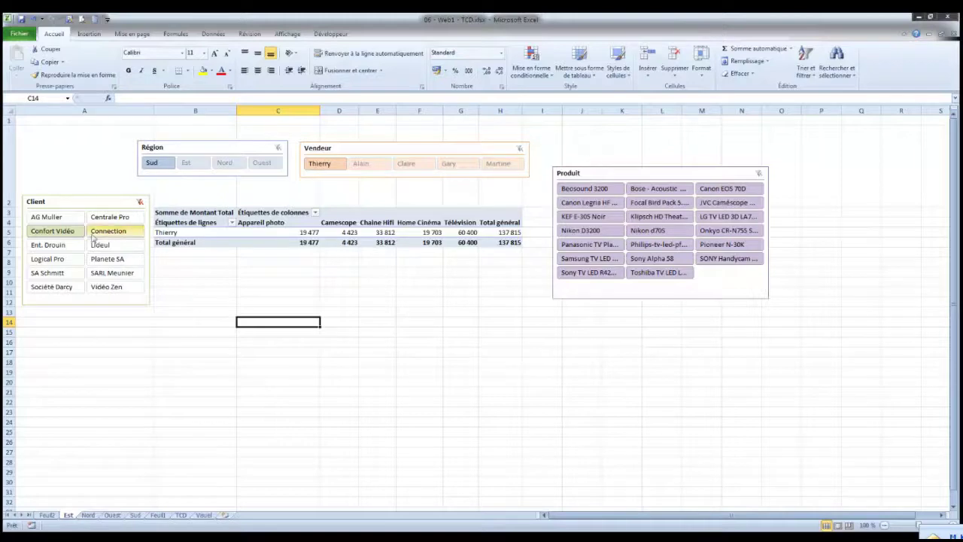
{"action": "left_click", "coordinate": [110, 249]}
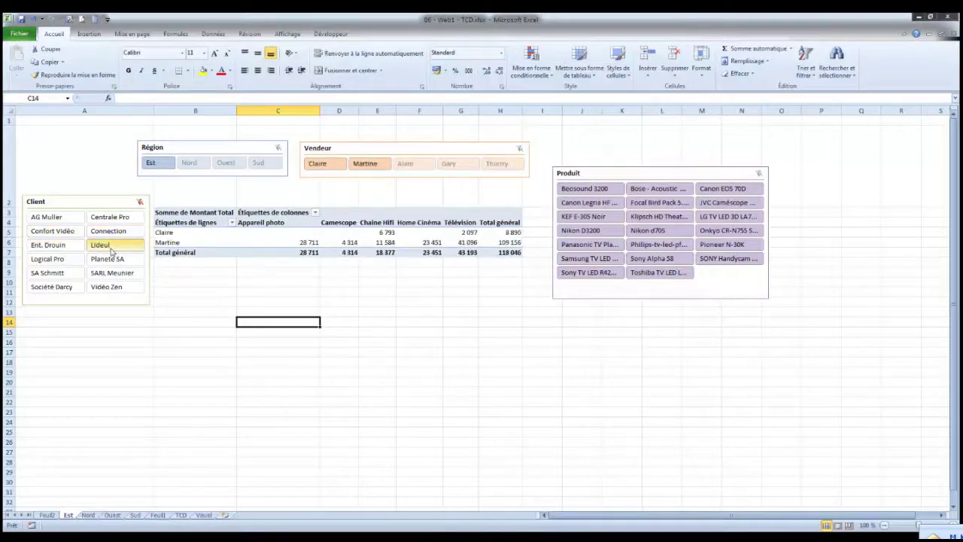
{"action": "left_click", "coordinate": [108, 260]}
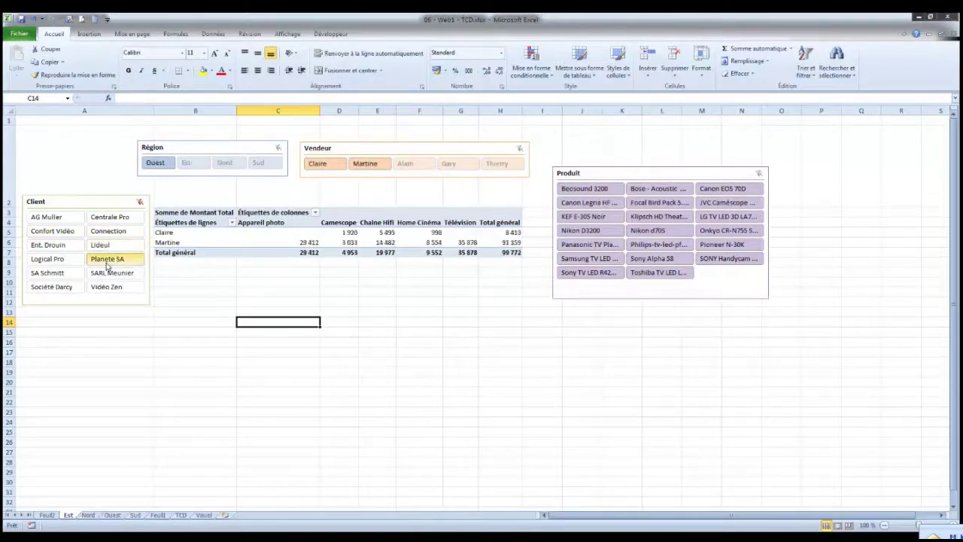
- Filter the pivot table to the clients AG Muller, Ent. Drouin, SARL Meunier and Société Darcy together
{"action": "left_click", "coordinate": [51, 221]}
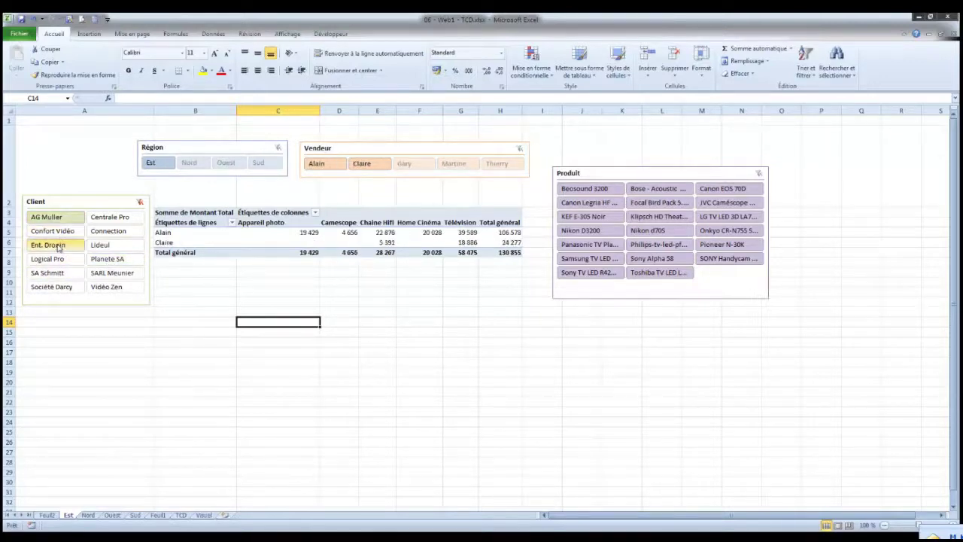
{"action": "left_click", "coordinate": [57, 246], "text": "ctrl"}
{"action": "left_click", "coordinate": [111, 273], "text": "ctrl"}
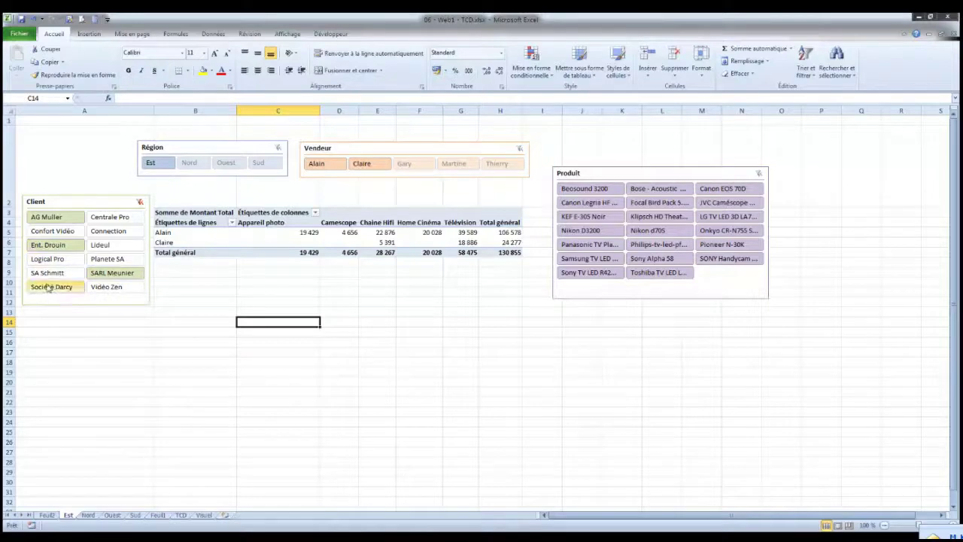
{"action": "left_click", "coordinate": [48, 288], "text": "ctrl"}
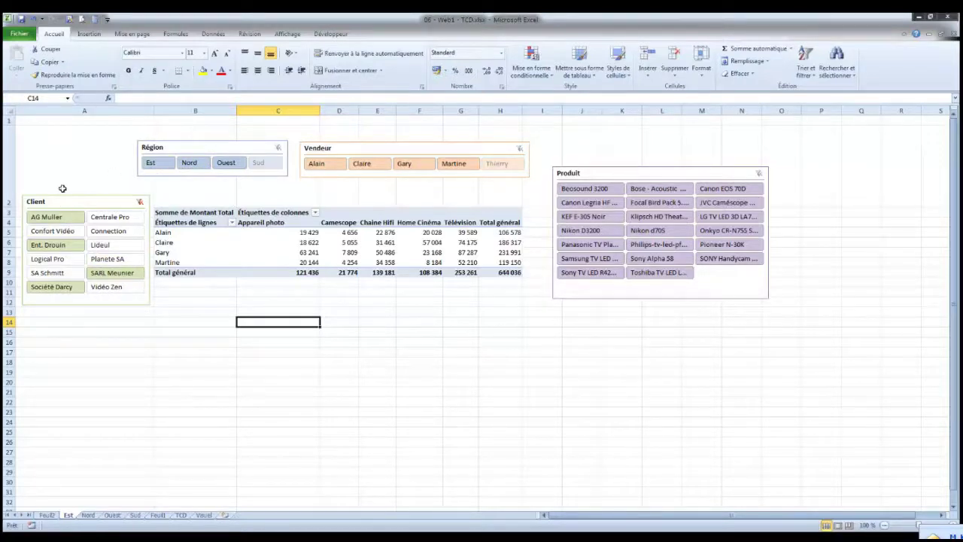
- Filter the pivot table by the Nord region and by Ouest, and clear the Région and Client filters
{"action": "left_click", "coordinate": [195, 164]}
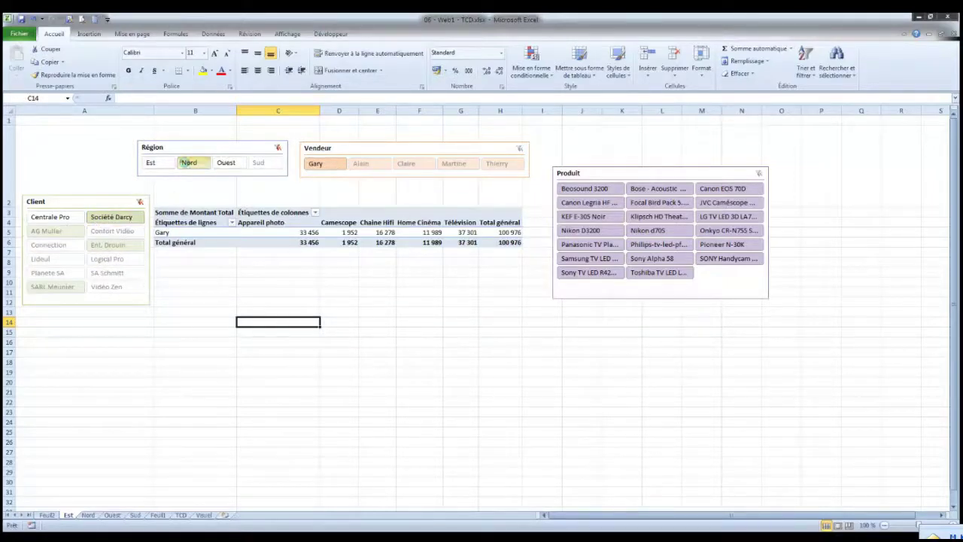
{"action": "left_click", "coordinate": [278, 150]}
{"action": "left_click", "coordinate": [226, 166]}
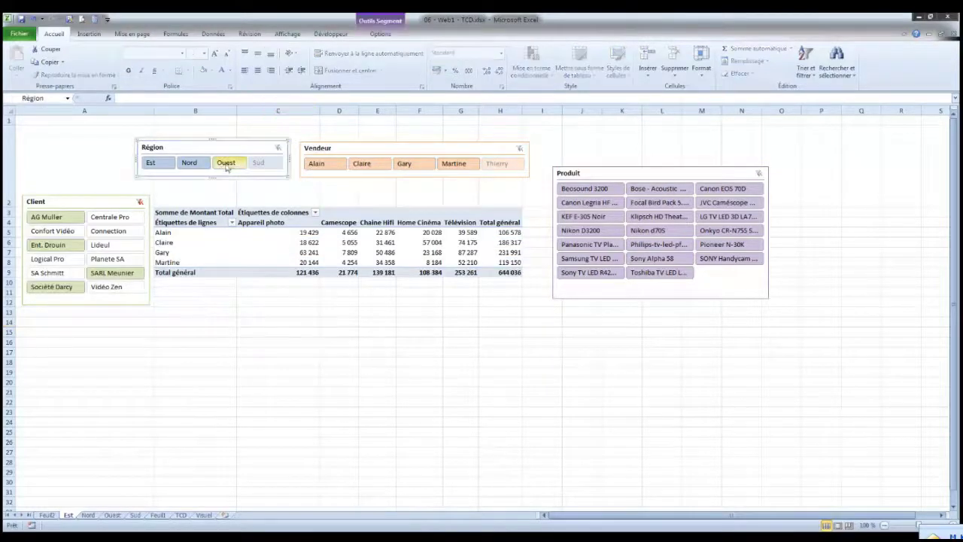
{"action": "left_click", "coordinate": [226, 167]}
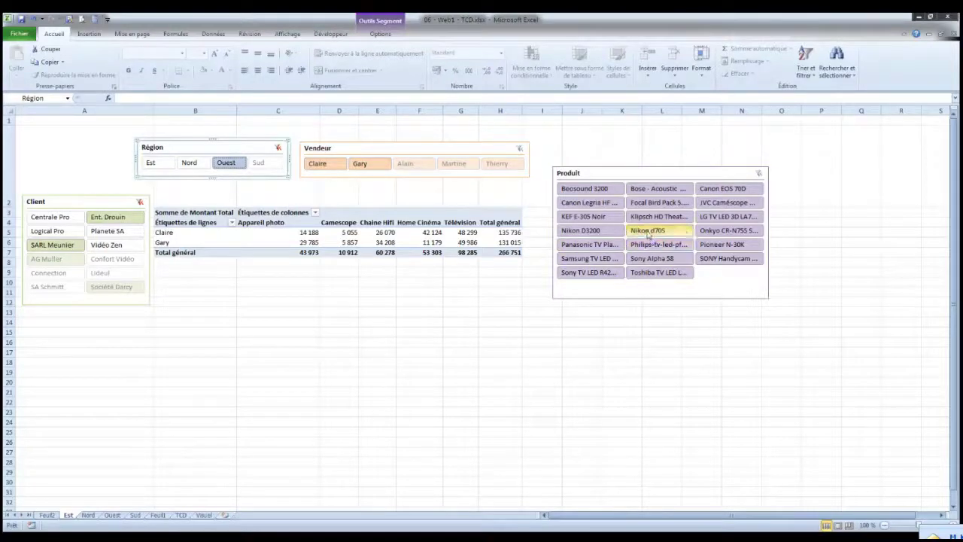
{"action": "left_click", "coordinate": [278, 149]}
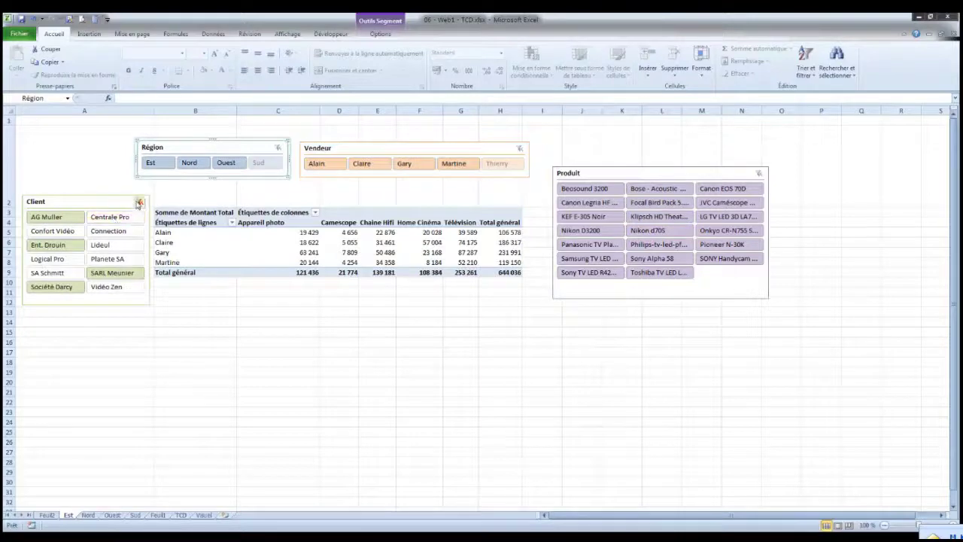
{"action": "left_click", "coordinate": [139, 202]}
- Filter the pivot table by the Klipsch HD product and switch the Produit filter to Nikon D3200
{"action": "left_click", "coordinate": [643, 216]}
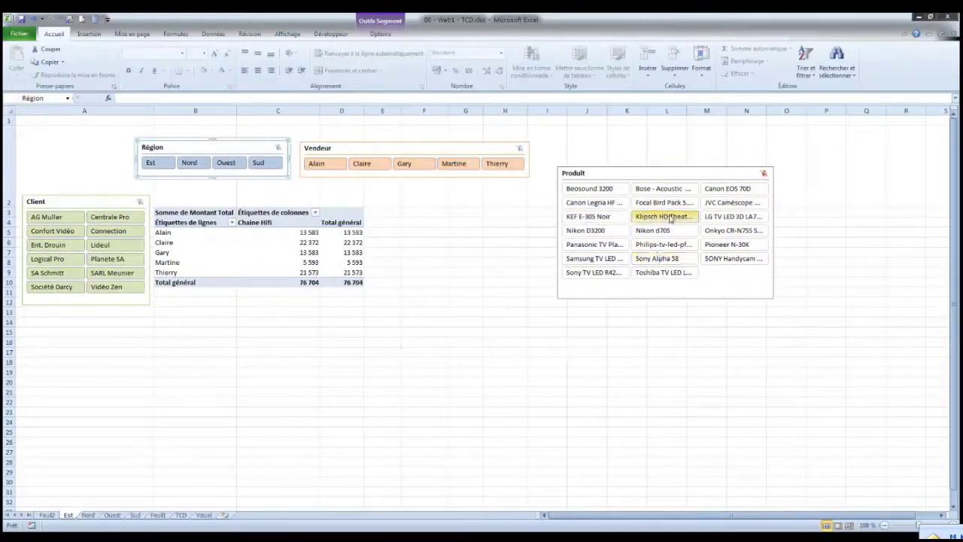
{"action": "left_click", "coordinate": [598, 231]}
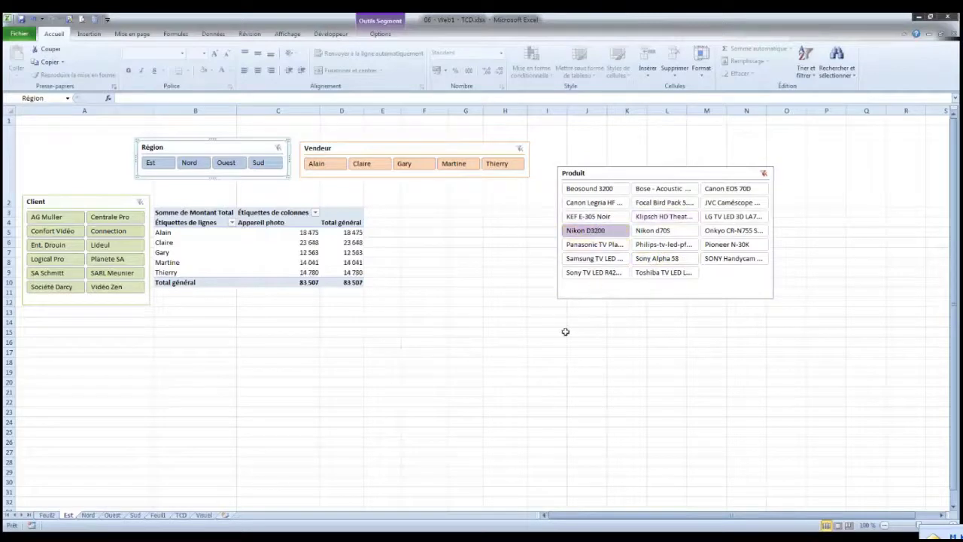